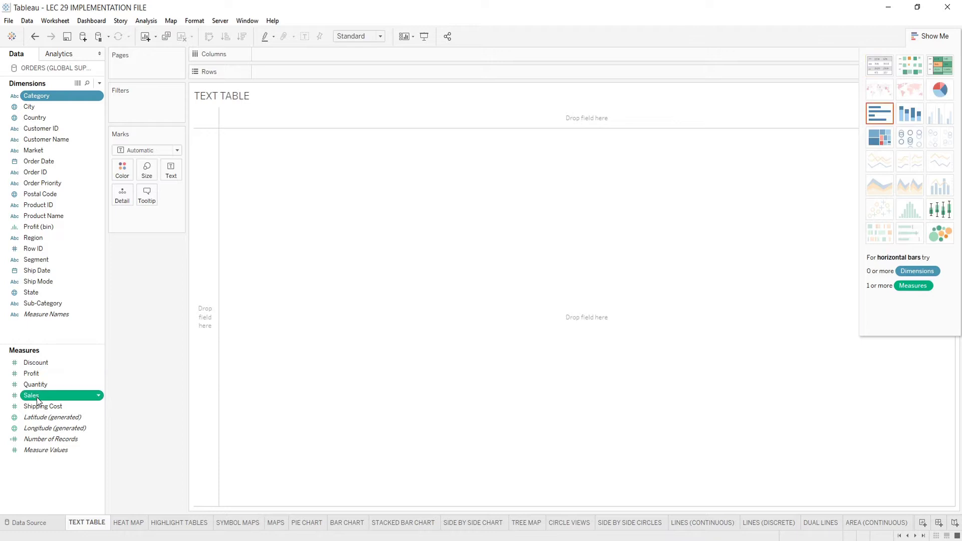
Create a text table of Sales by Category on the TEXT TABLE sheet
left_click(869, 72)
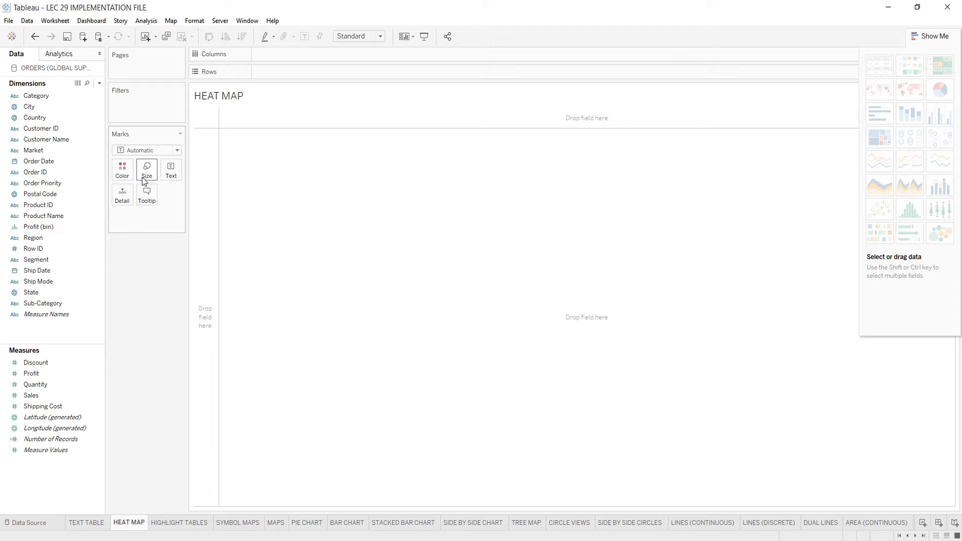
Build a heat map from Category, Sales and Profit on the HEAT MAP sheet and fit it to the entire view
left_click(49, 97)
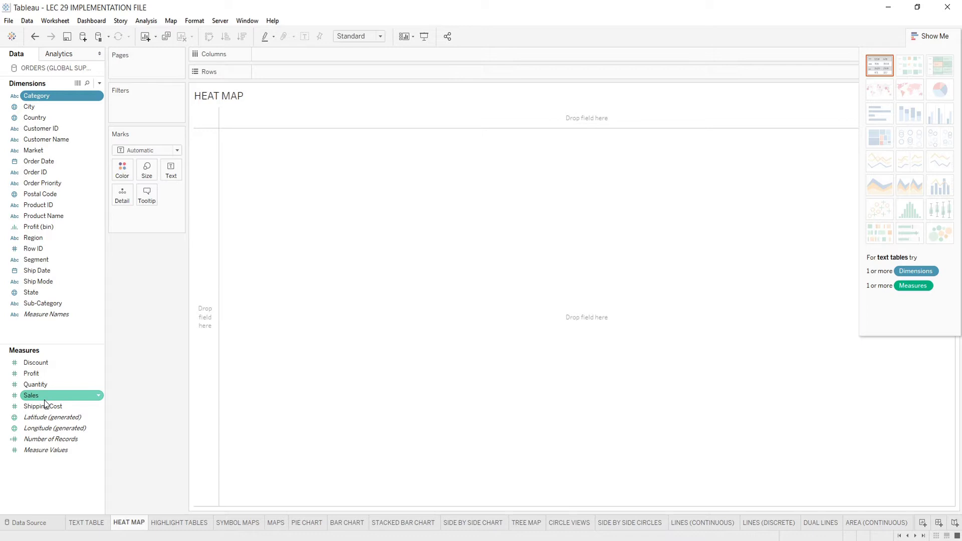
left_click(32, 396, "ctrl")
left_click(33, 374, "ctrl")
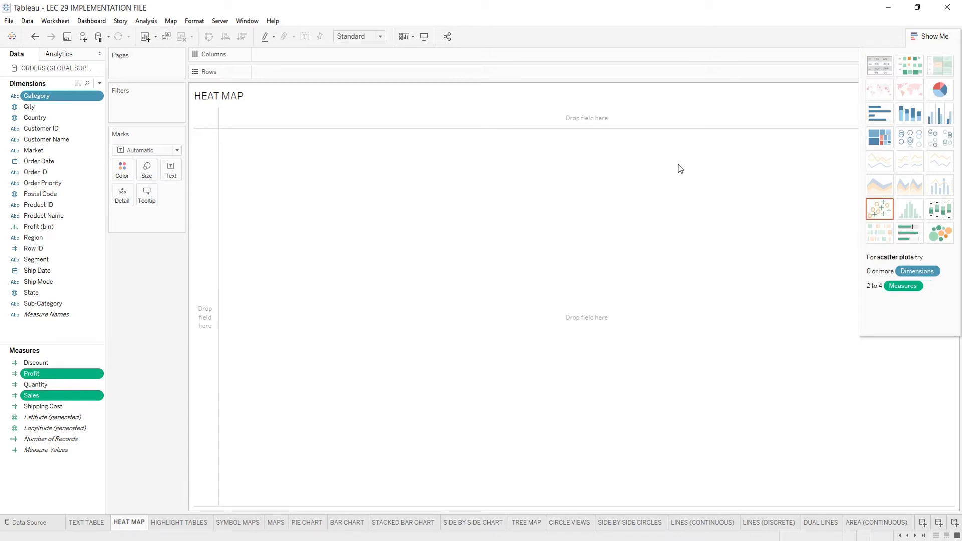
left_click(906, 67)
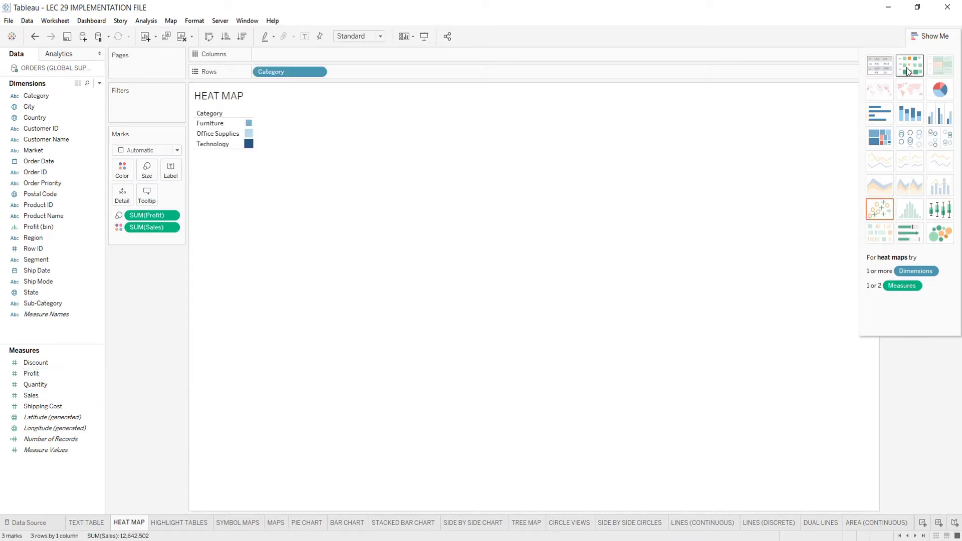
left_click(362, 37)
left_click(363, 74)
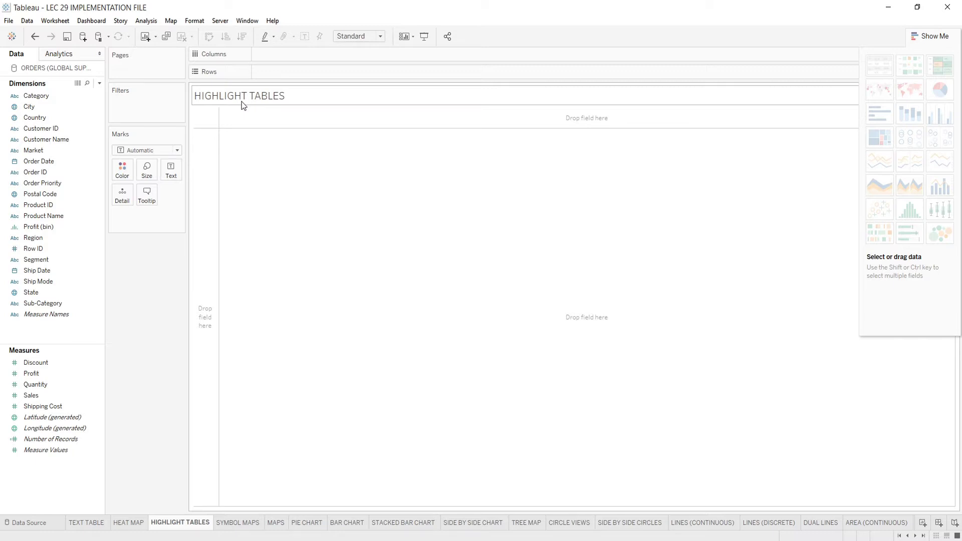
Create a highlight table of Sales by Category on the HIGHLIGHT TABLES sheet
left_click(55, 98)
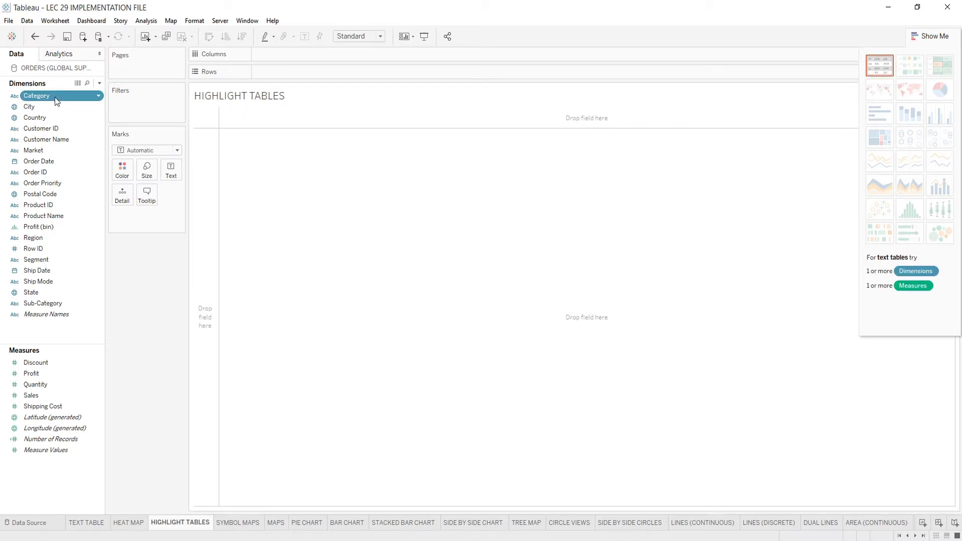
left_click(48, 399, "ctrl")
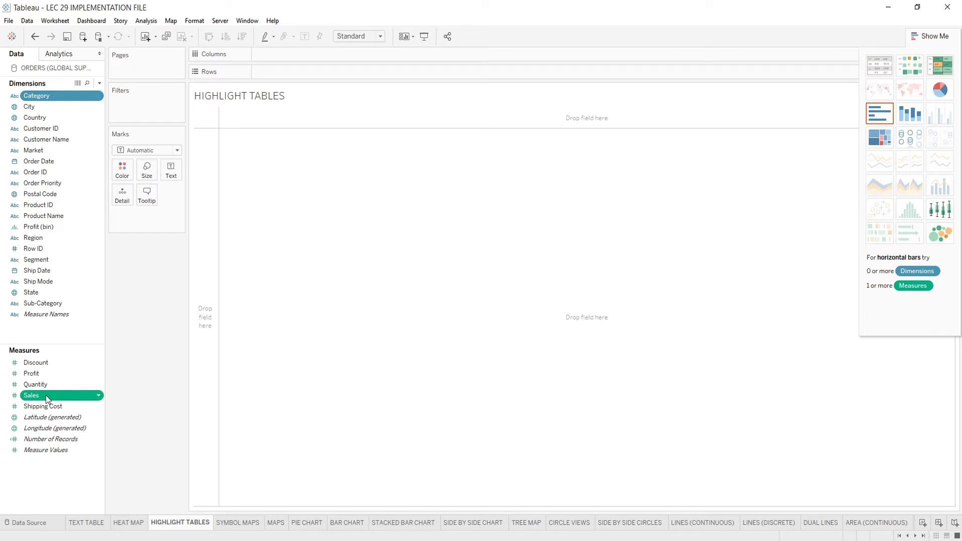
left_click(943, 67)
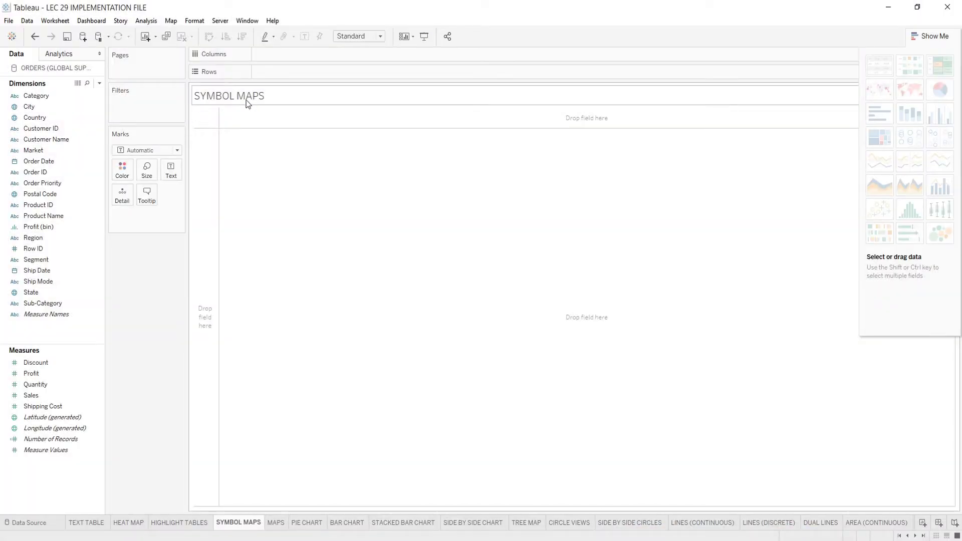
Create a symbol map of Sales by Country on the SYMBOL MAPS sheet
left_click(40, 119)
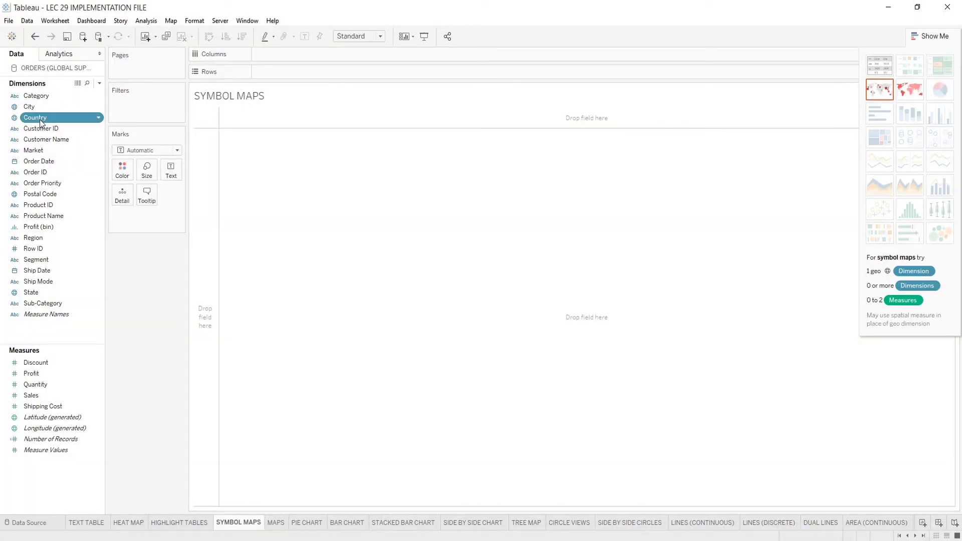
left_click(34, 397, "ctrl")
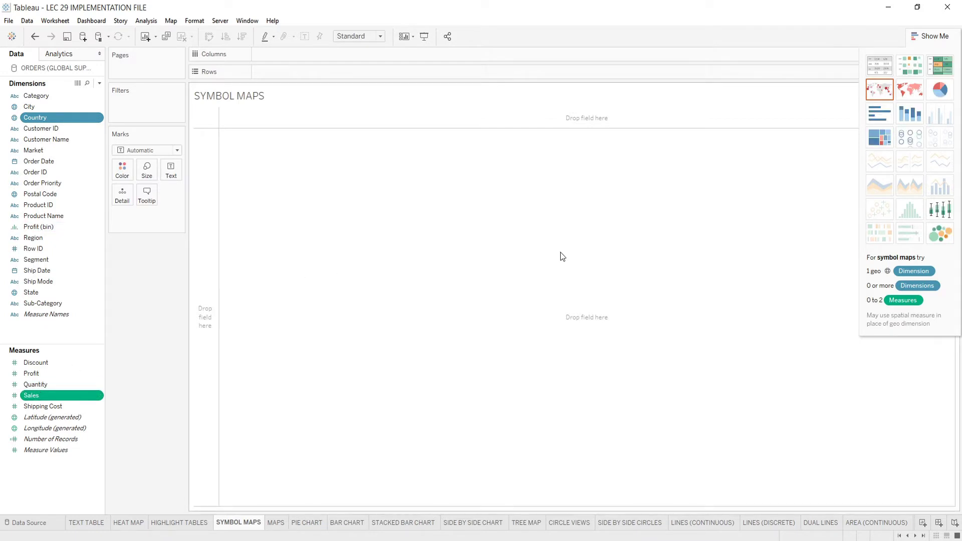
left_click(876, 93)
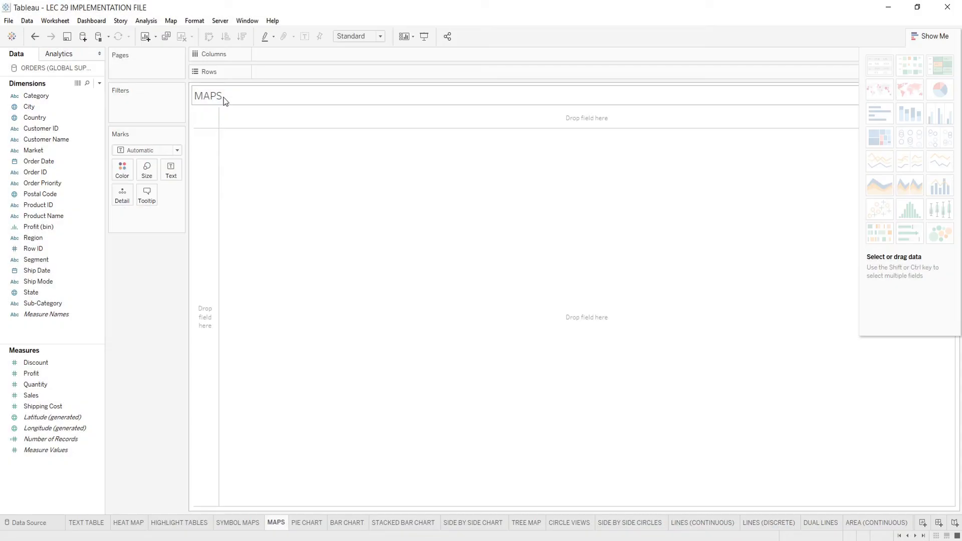
Create a filled map of Sales by Country on the MAPS sheet
left_click(36, 119)
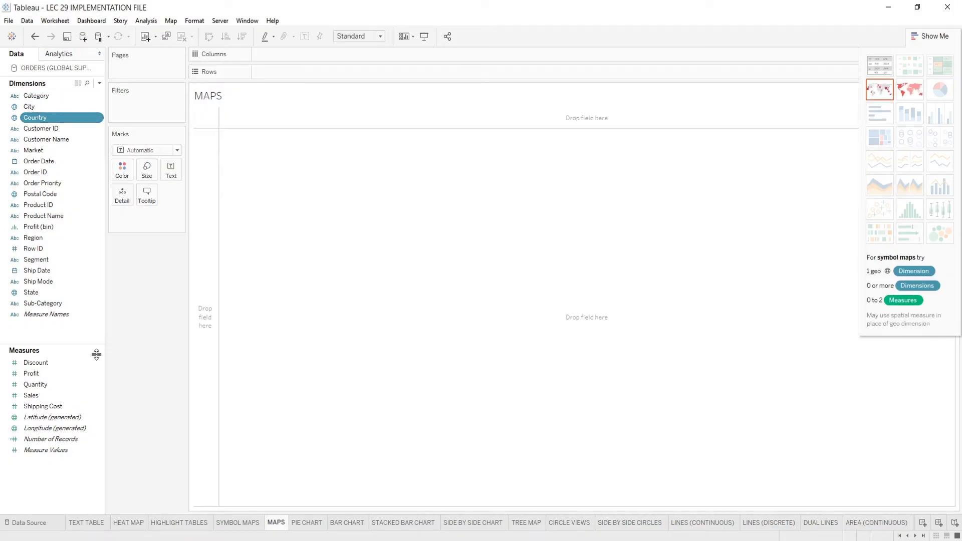
left_click(42, 396, "ctrl")
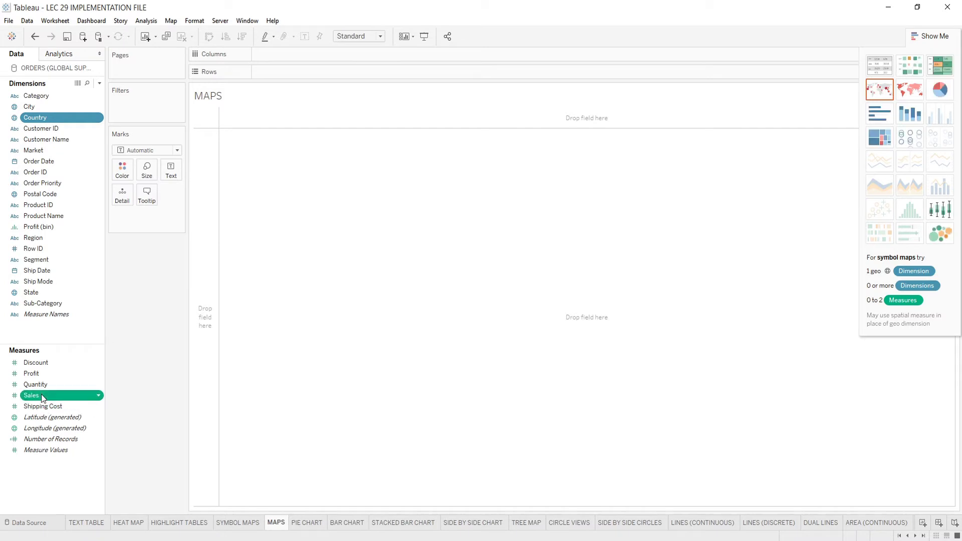
left_click(911, 91)
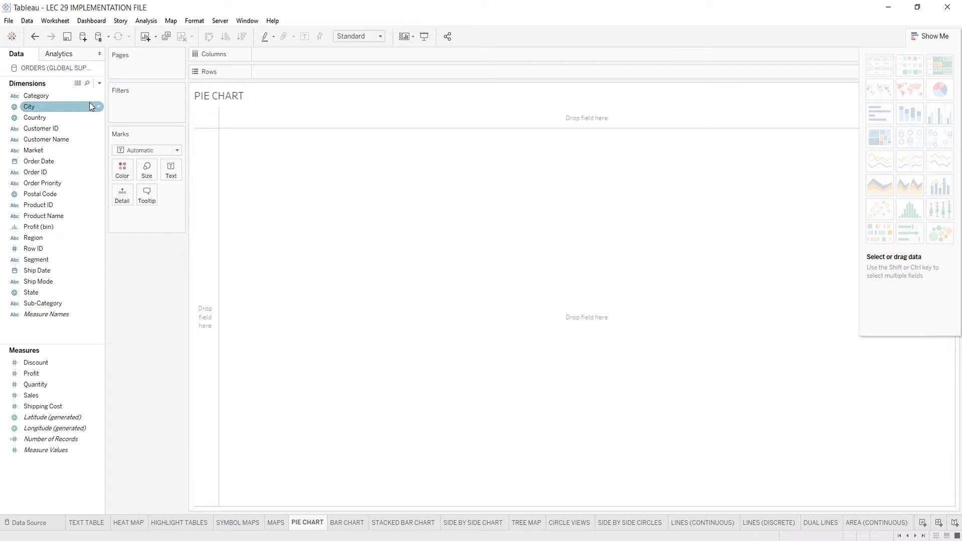
Build a pie chart of Sales by Ship Mode, fitted to the entire view, with Sales labels on the slices
left_click(38, 281)
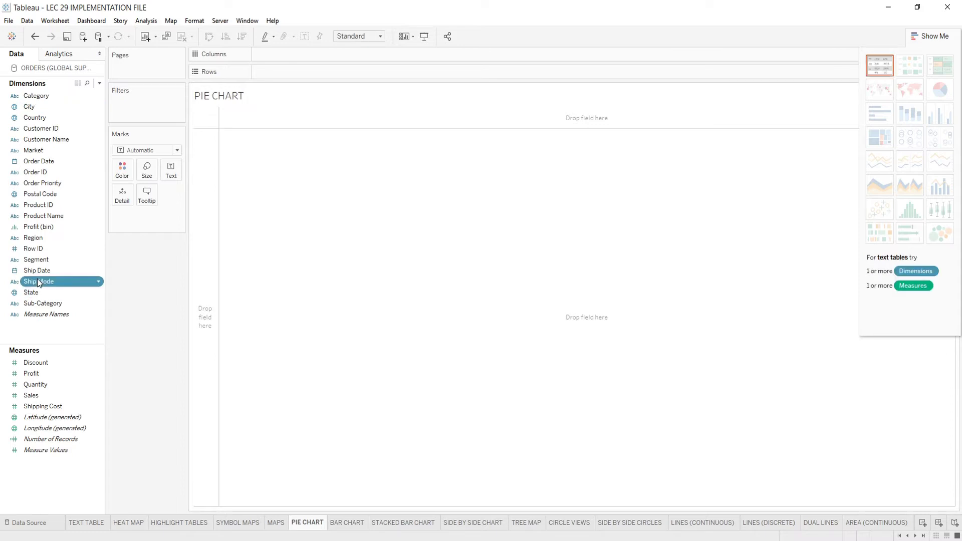
left_click(41, 400, "ctrl")
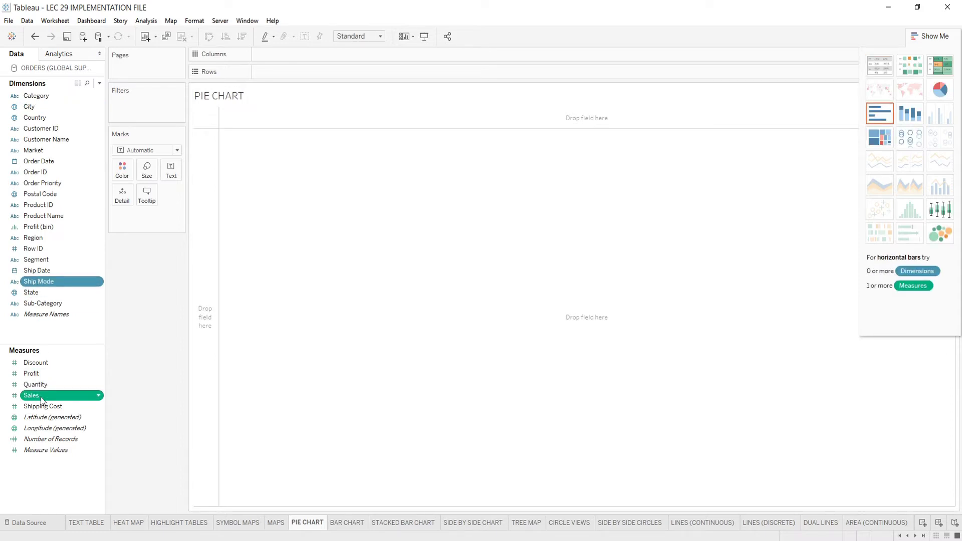
left_click(941, 92)
left_click(365, 38)
left_click(366, 72)
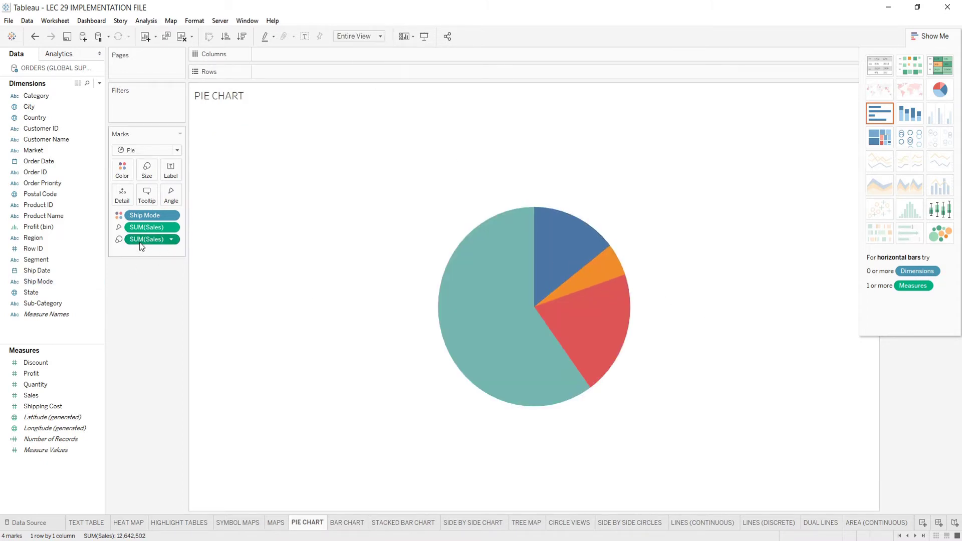
left_click_drag(31, 396, 171, 172)
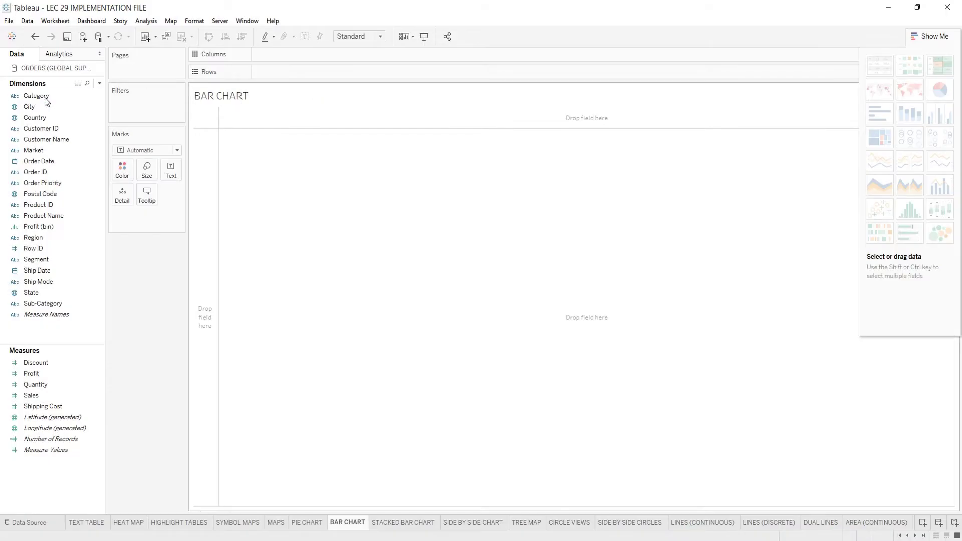
Create a horizontal bar chart of Sales by Category on the BAR CHART sheet and swap its rows and columns
left_click(47, 99)
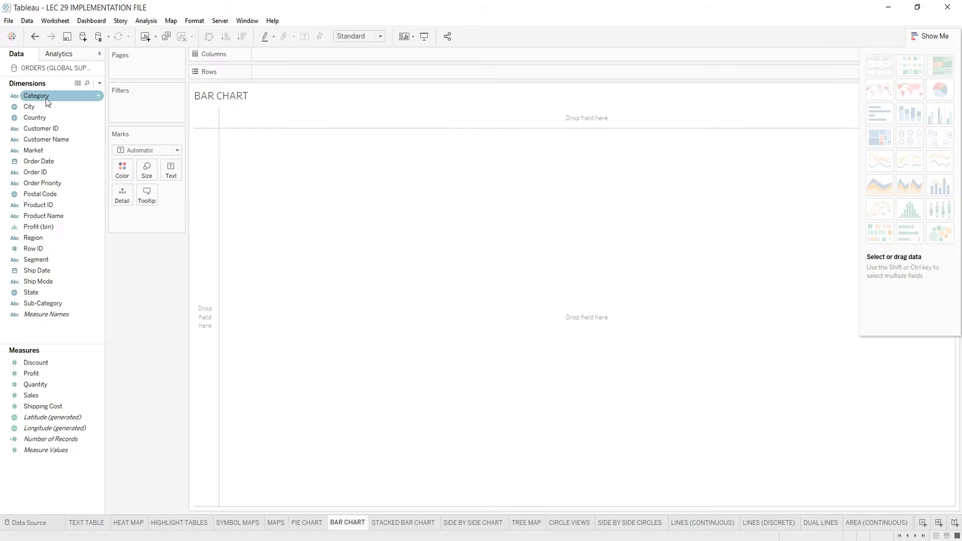
left_click(35, 398, "ctrl")
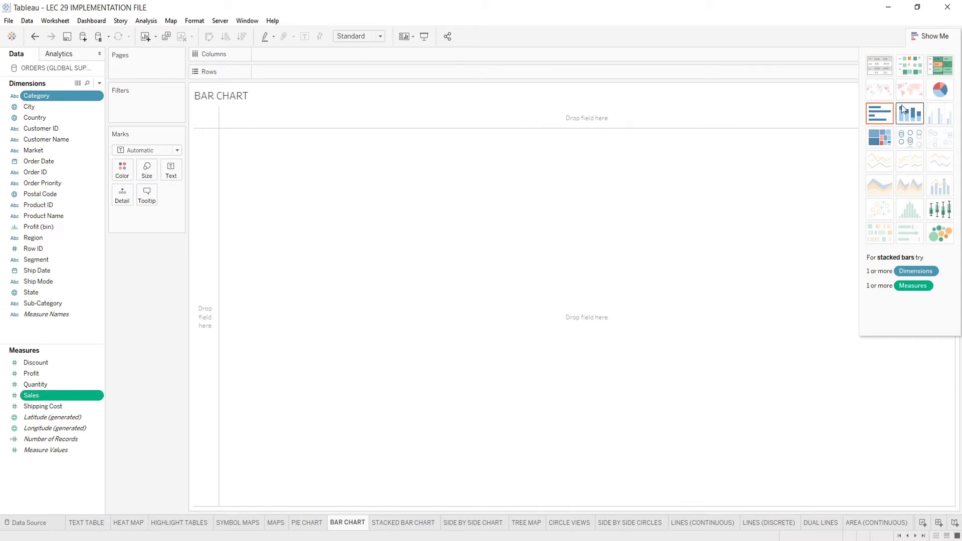
left_click(872, 118)
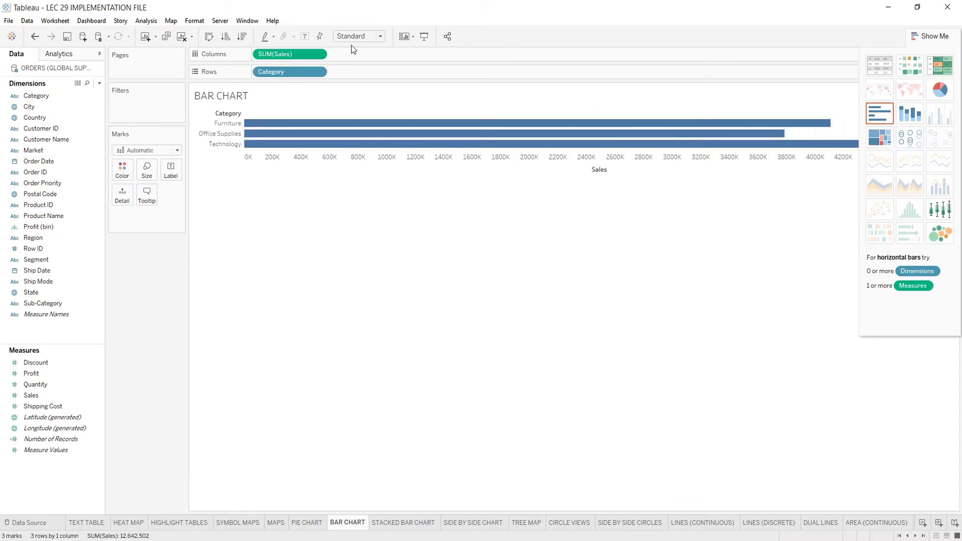
mouse_move(259, 127)
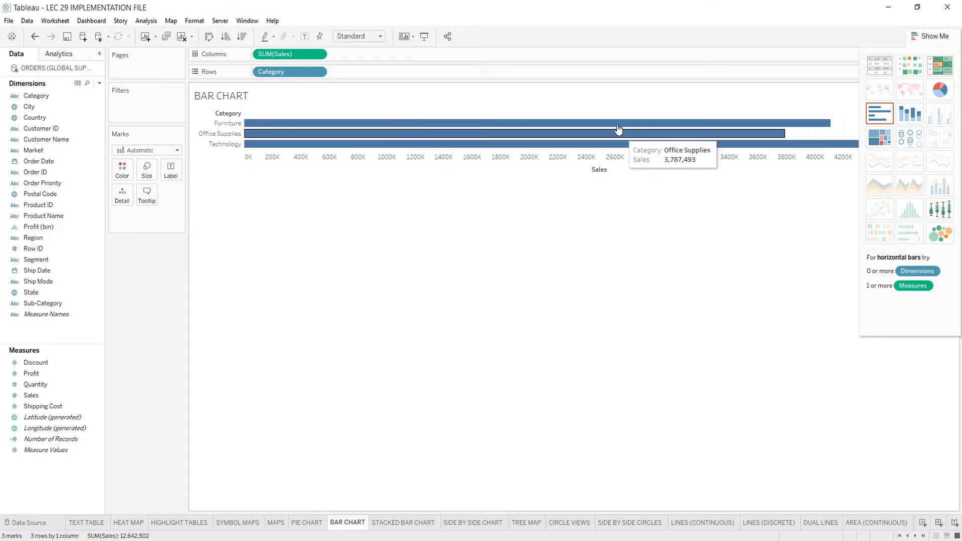
left_click(210, 37)
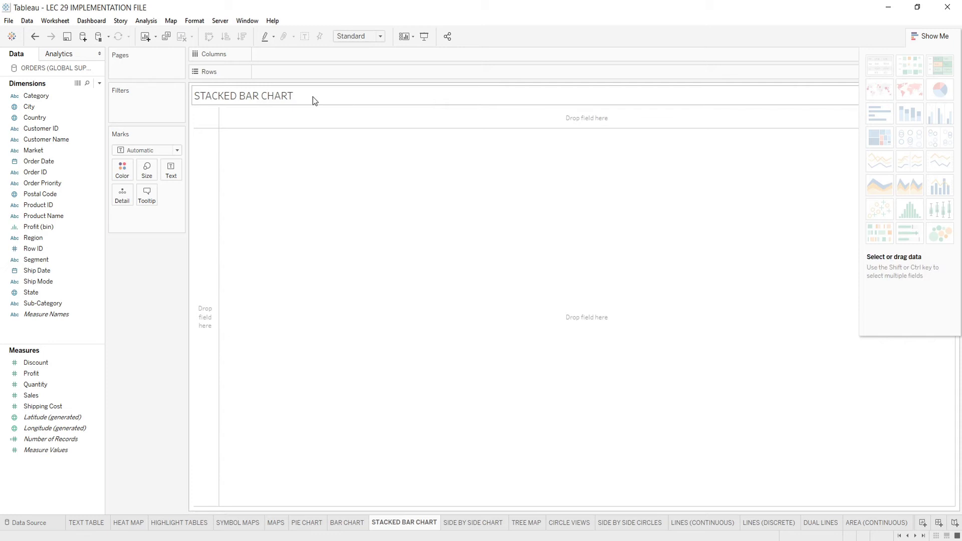
Create a stacked bar chart from Category, Ship Mode and Sales on the STACKED BAR CHART sheet
left_click(31, 96)
left_click(41, 282, "ctrl")
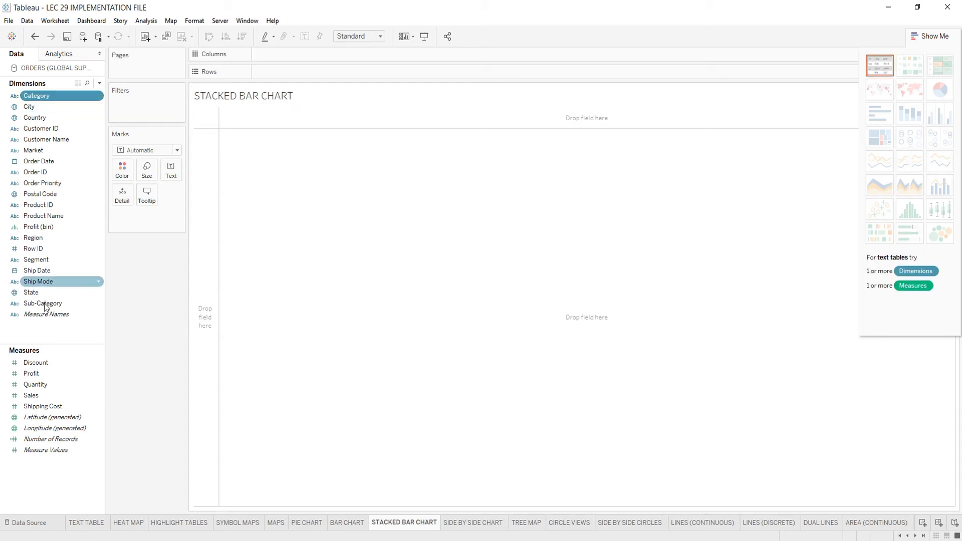
left_click(42, 396, "ctrl")
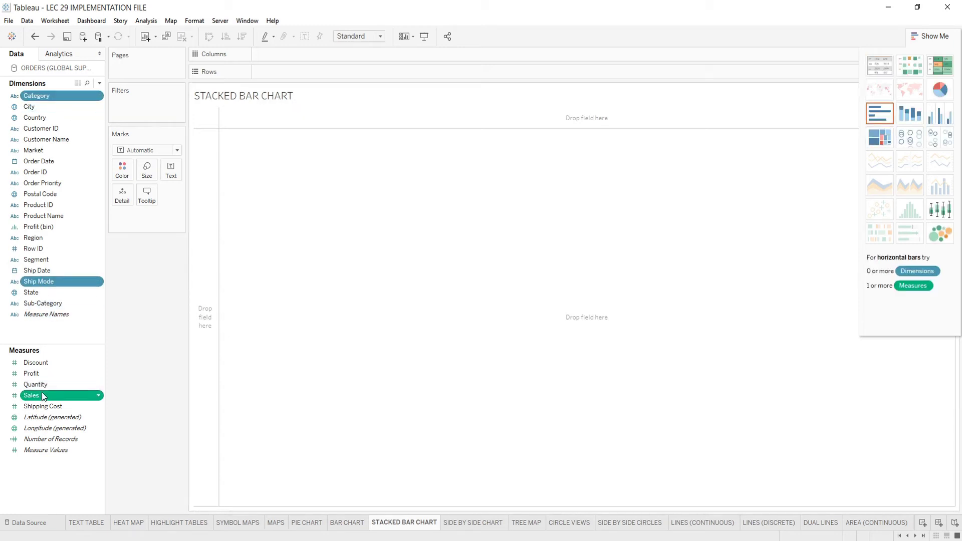
left_click(902, 114)
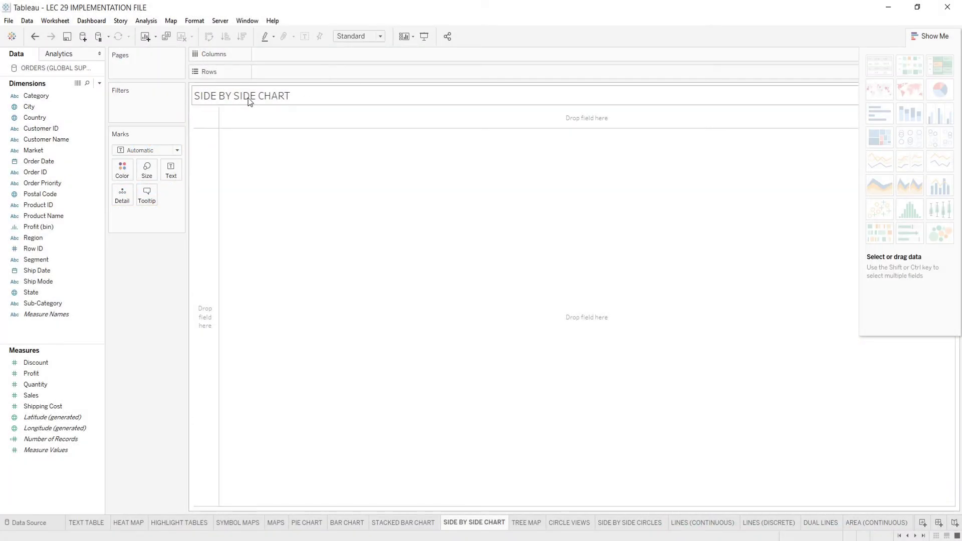
Create a side-by-side bar chart from Category, Ship Mode and Sales on the SIDE BY SIDE CHART sheet
left_click(29, 99)
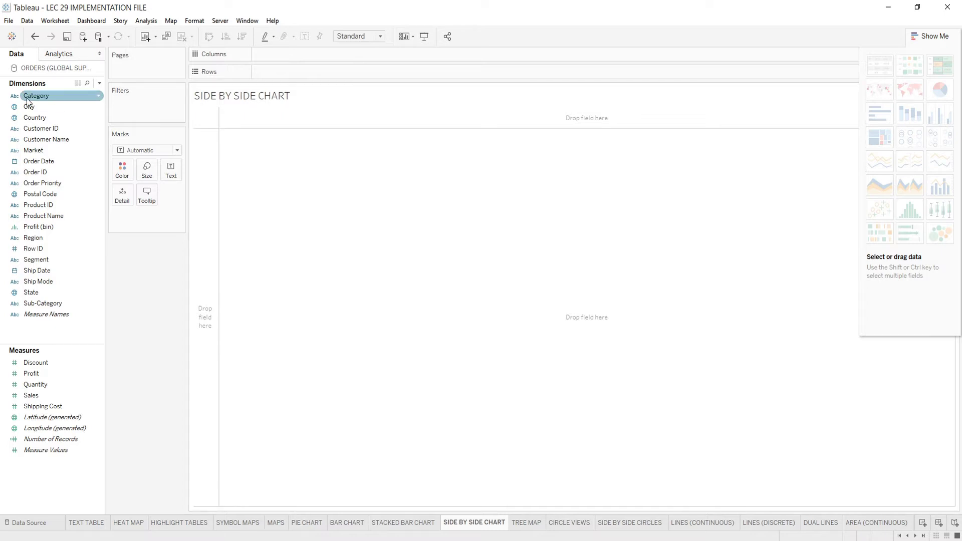
left_click(26, 98)
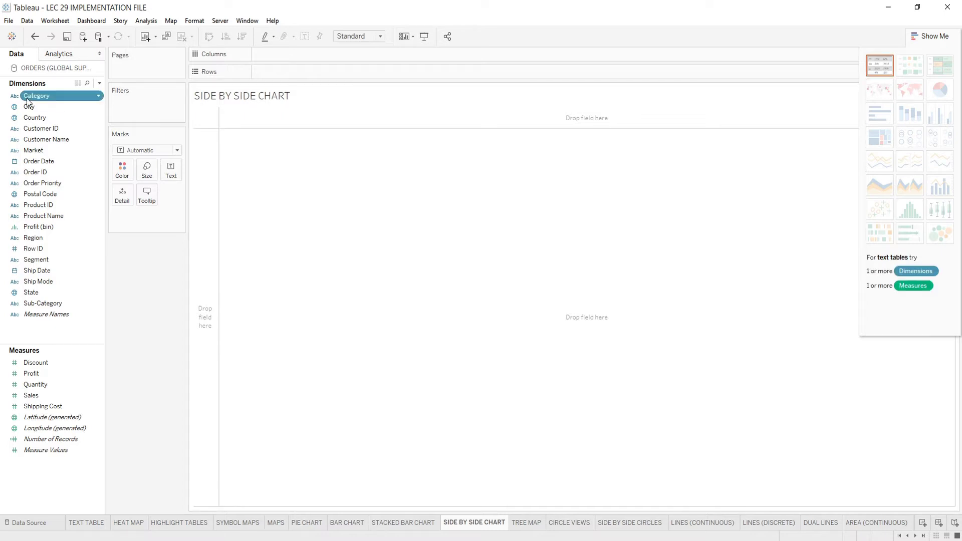
left_click(40, 282, "ctrl")
left_click(44, 397, "ctrl")
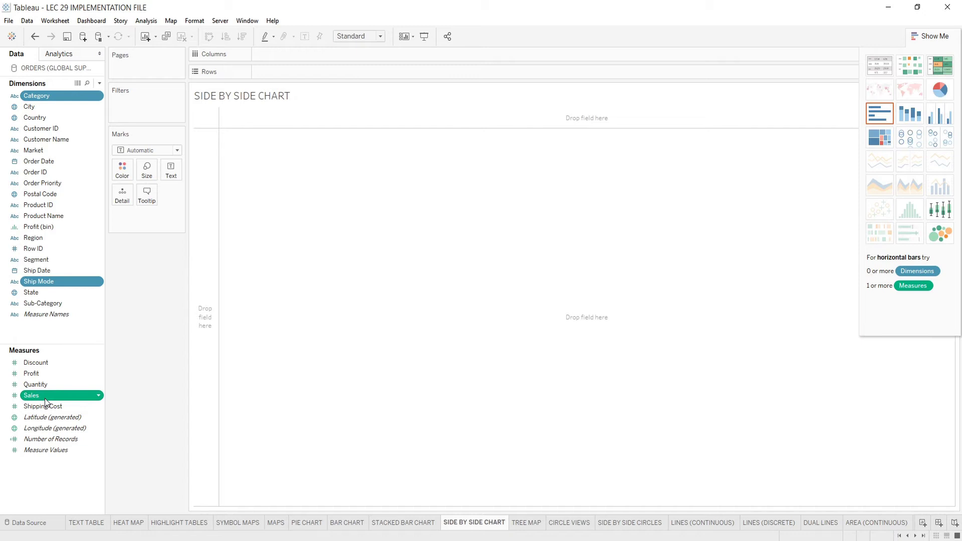
left_click(941, 121)
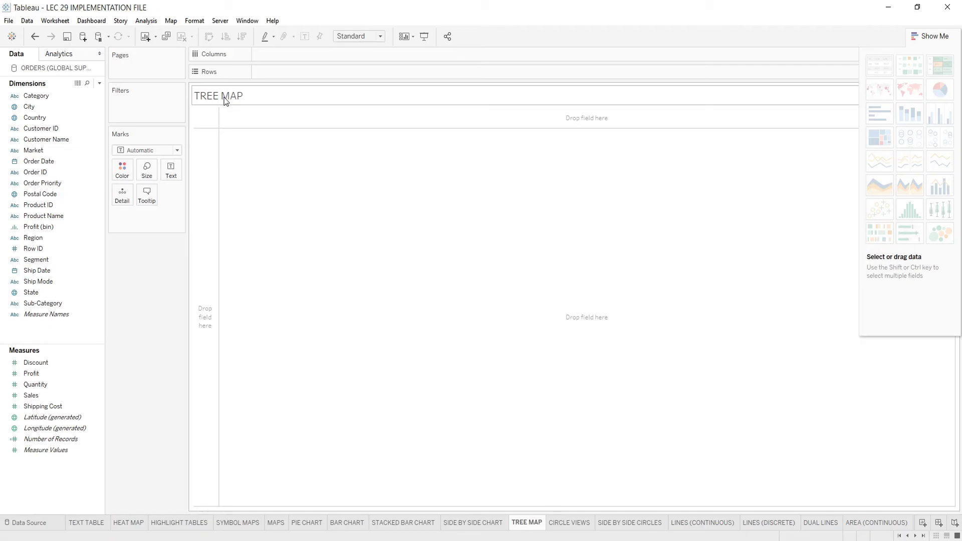
Build a tree map using Category, Ship Mode and Sales on the TREE MAP sheet
left_click(50, 97)
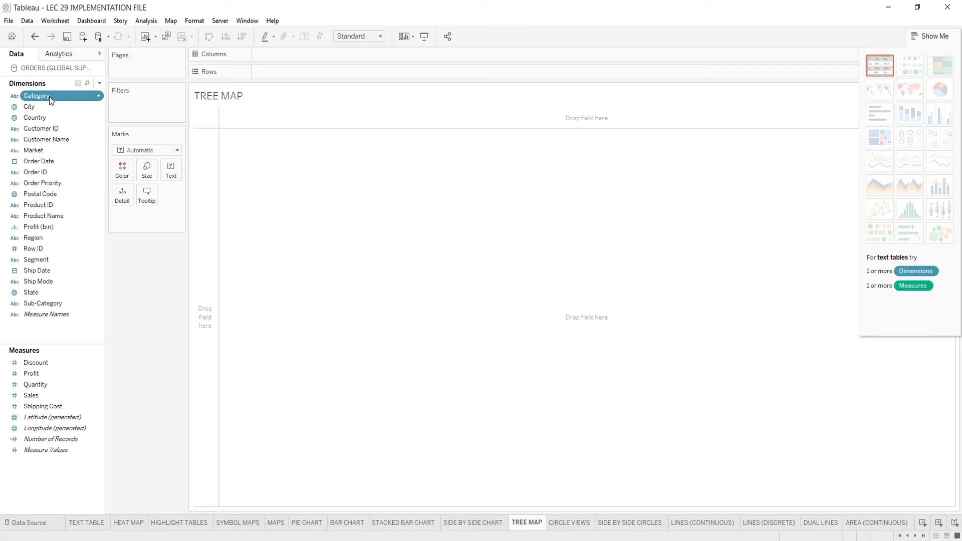
left_click(43, 281, "ctrl")
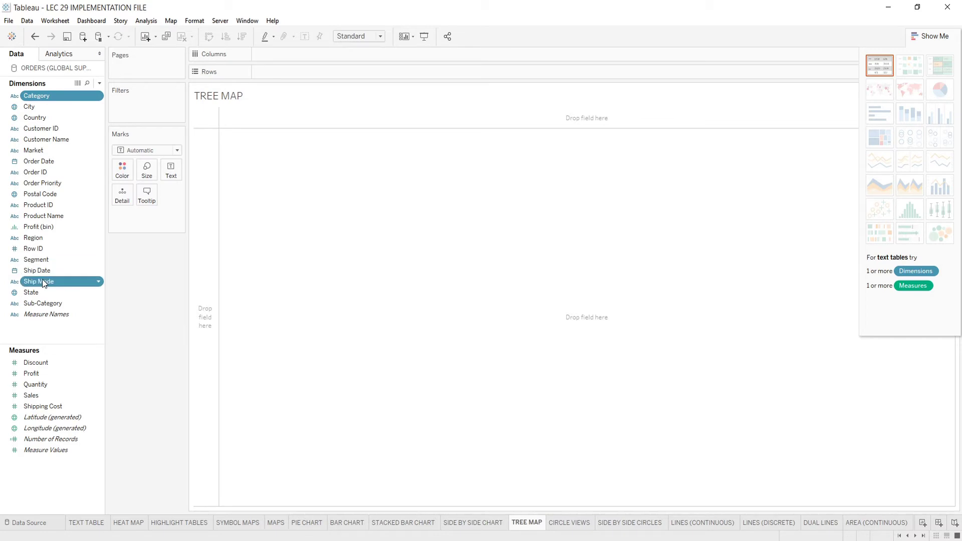
left_click(44, 366, "ctrl")
left_click(40, 396, "ctrl")
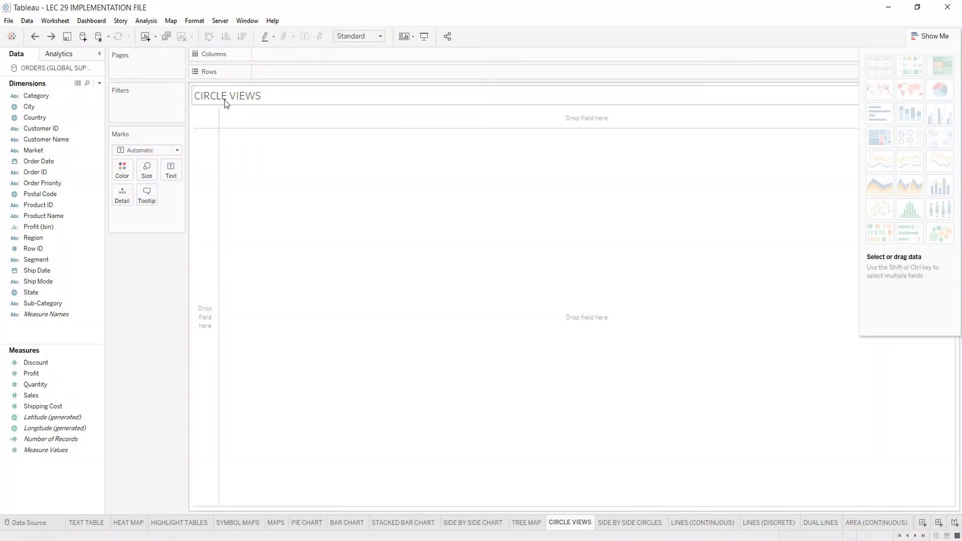
Create circle views from Category, Ship Mode, Profit, Sales and Shipping Cost on the CIRCLE VIEWS sheet
left_click(69, 96)
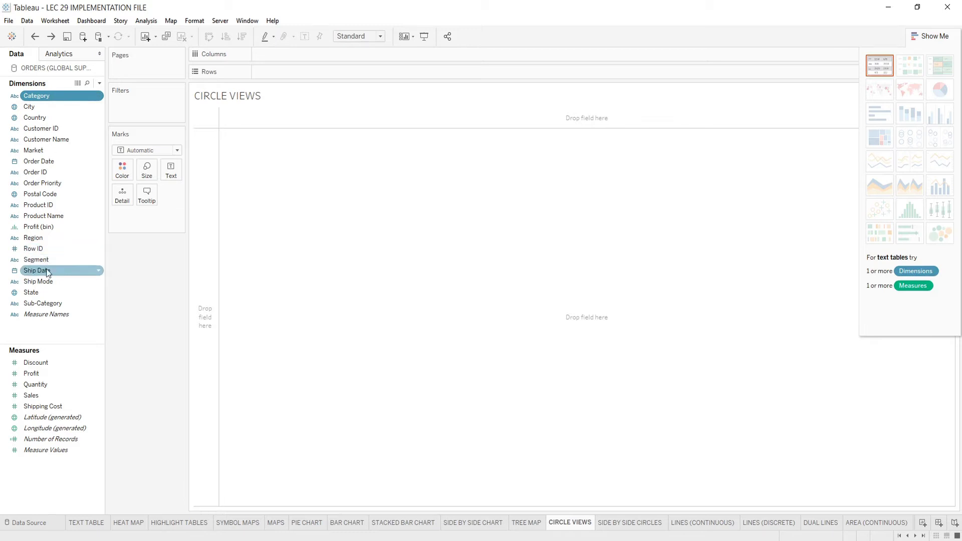
left_click(44, 283, "ctrl")
left_click(37, 374, "ctrl")
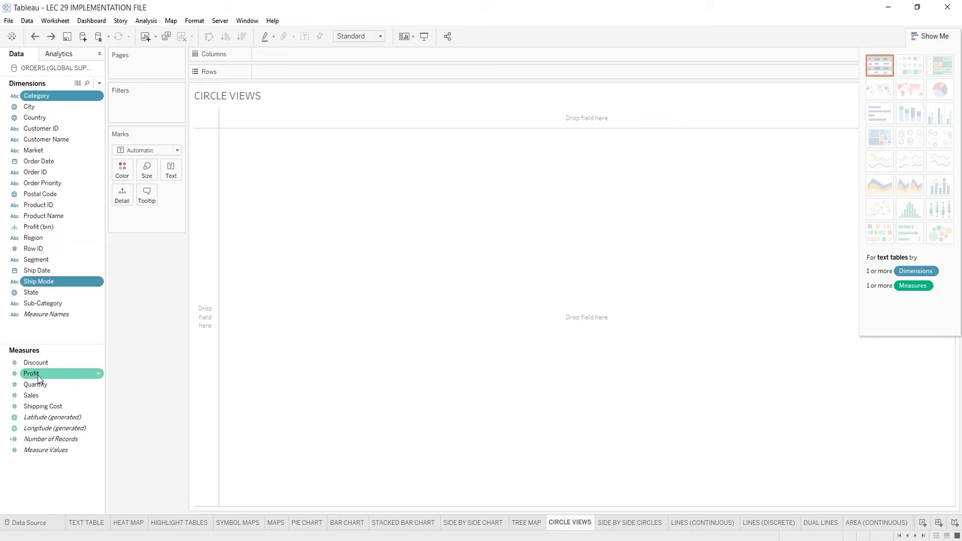
left_click(31, 395, "ctrl")
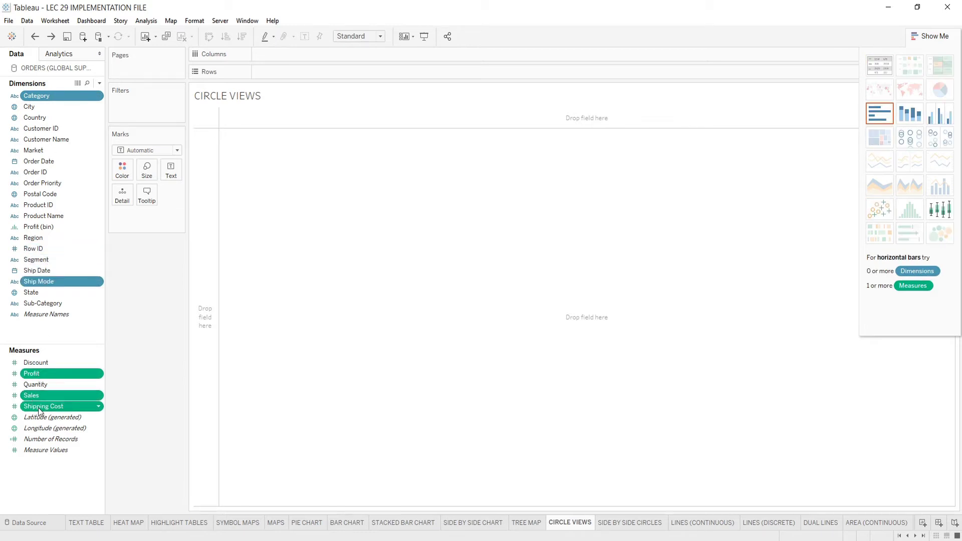
left_click(915, 139)
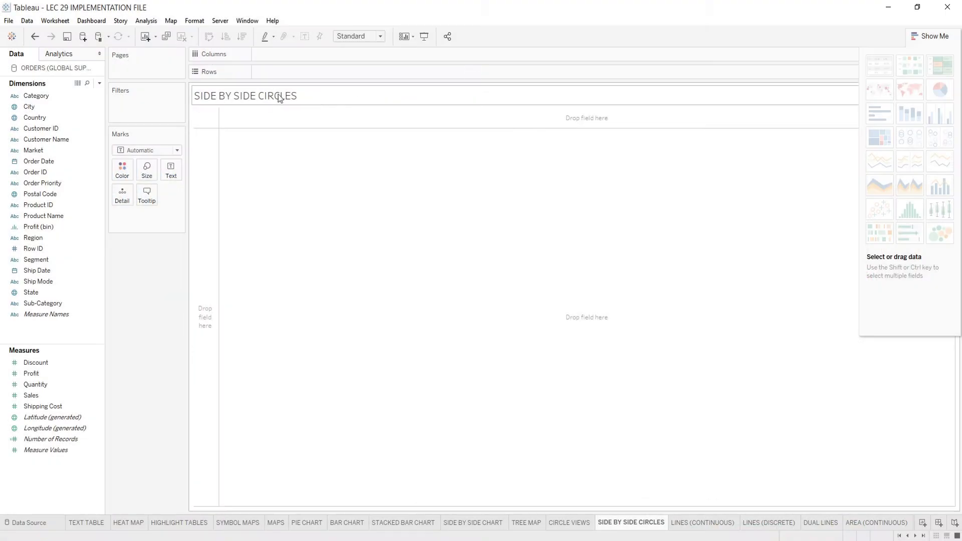
Build a side-by-side circles chart from Category, Sales and Profit on the SIDE BY SIDE CIRCLES sheet
left_click(42, 99)
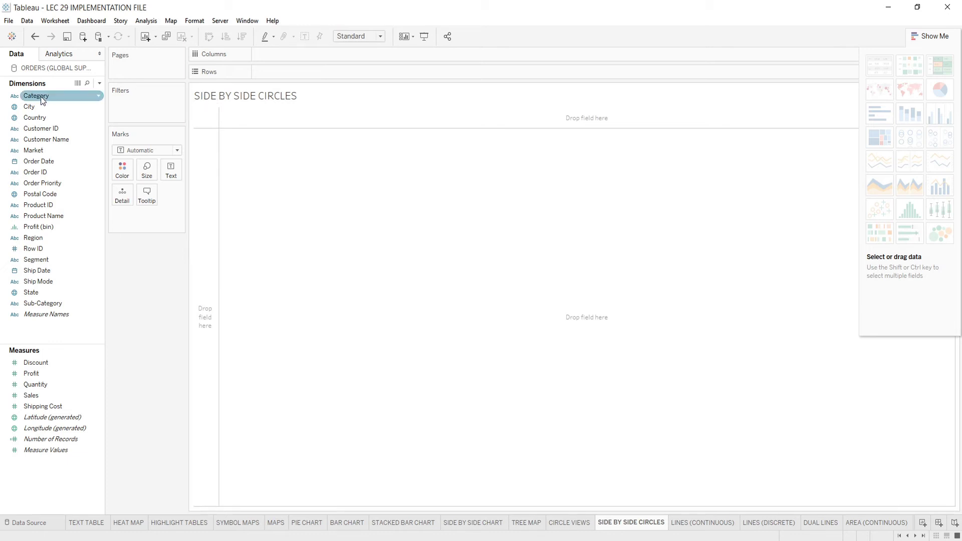
left_click(42, 397, "ctrl")
left_click(31, 373, "ctrl")
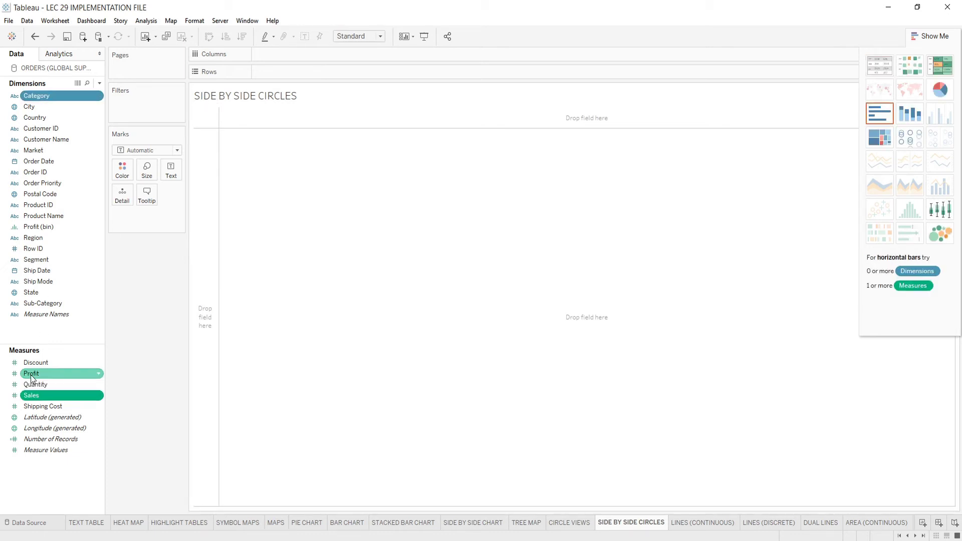
left_click(941, 141)
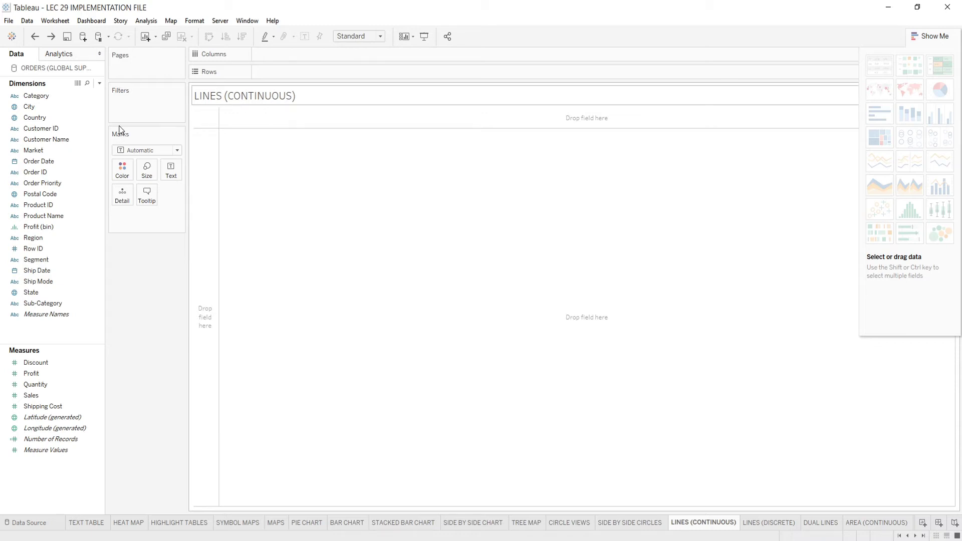
Create a continuous line chart of Sales by Order Date on the LINES (CONTINUOUS) sheet
left_click(55, 163)
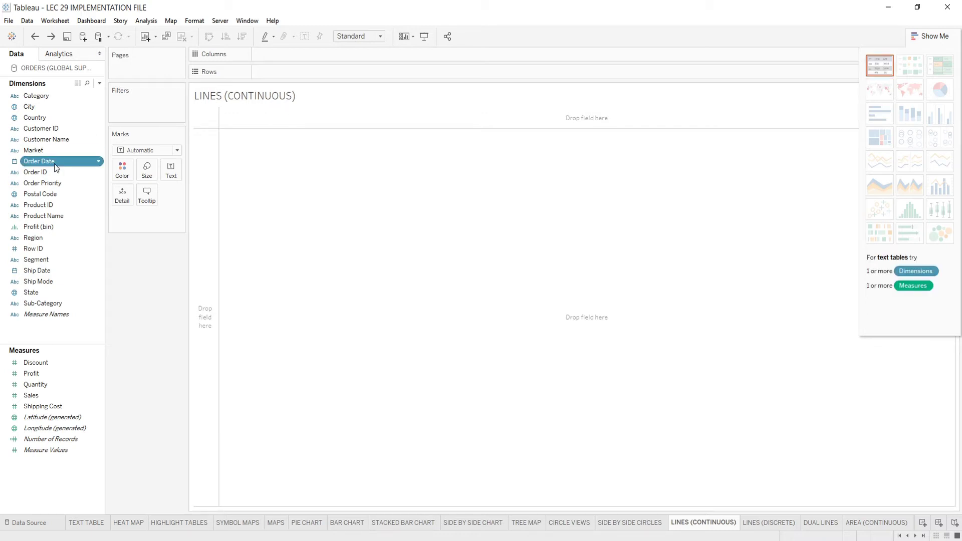
left_click(34, 396, "ctrl")
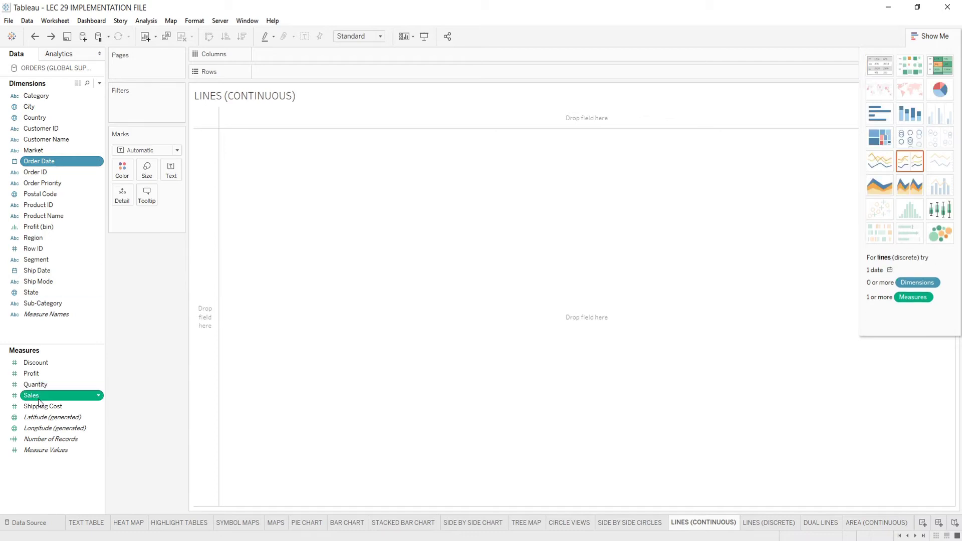
left_click(880, 161)
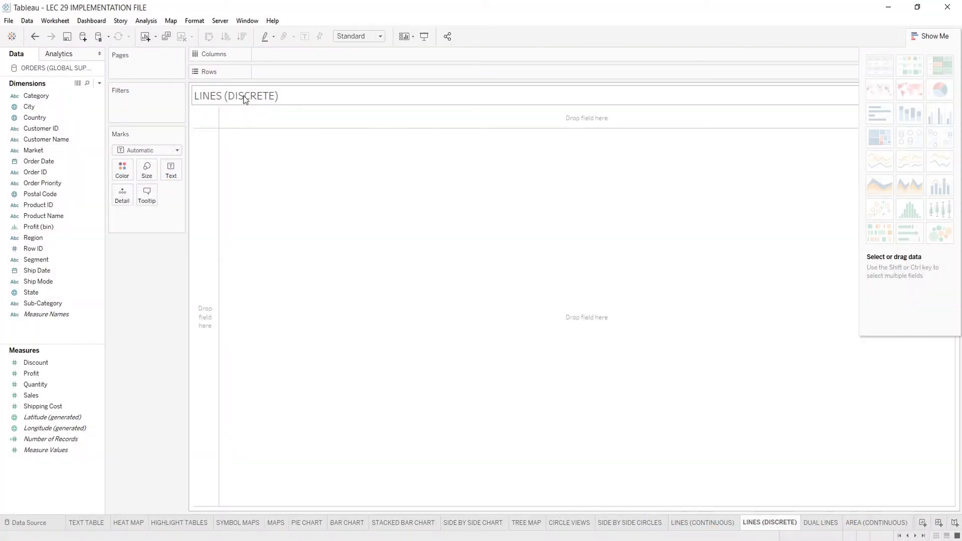
Create a discrete line chart of Sales by Order Date on the LINES (DISCRETE) sheet and expand the years into quarters
left_click(50, 161)
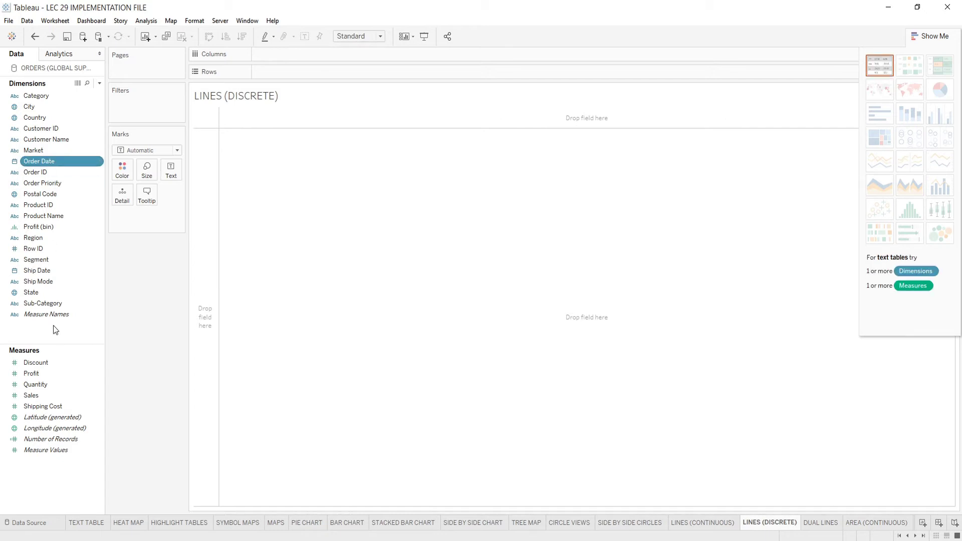
left_click(42, 395, "ctrl")
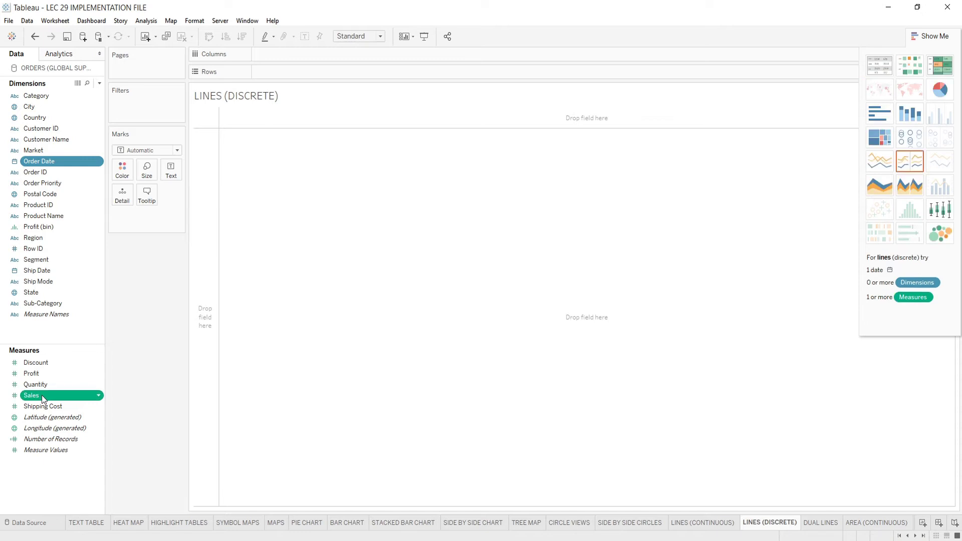
left_click(911, 161)
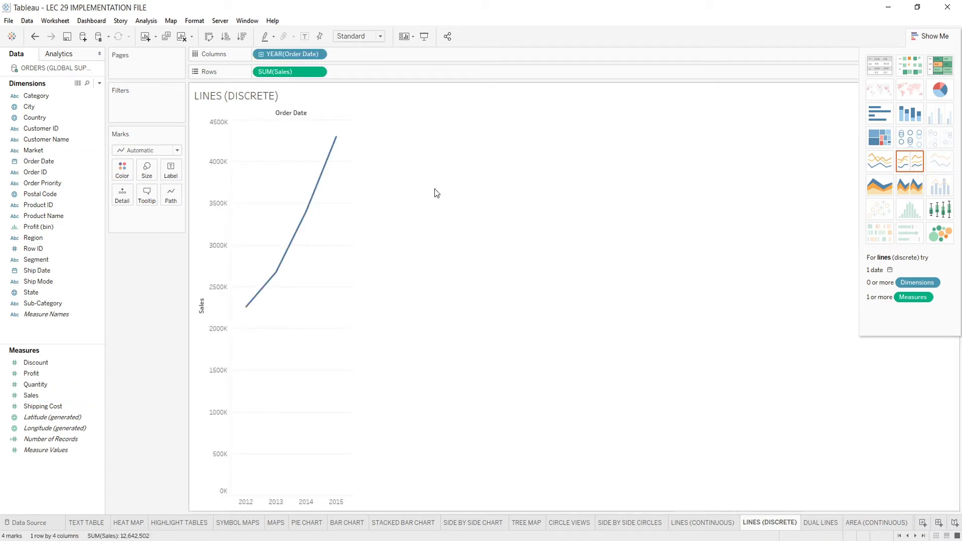
left_click(263, 55)
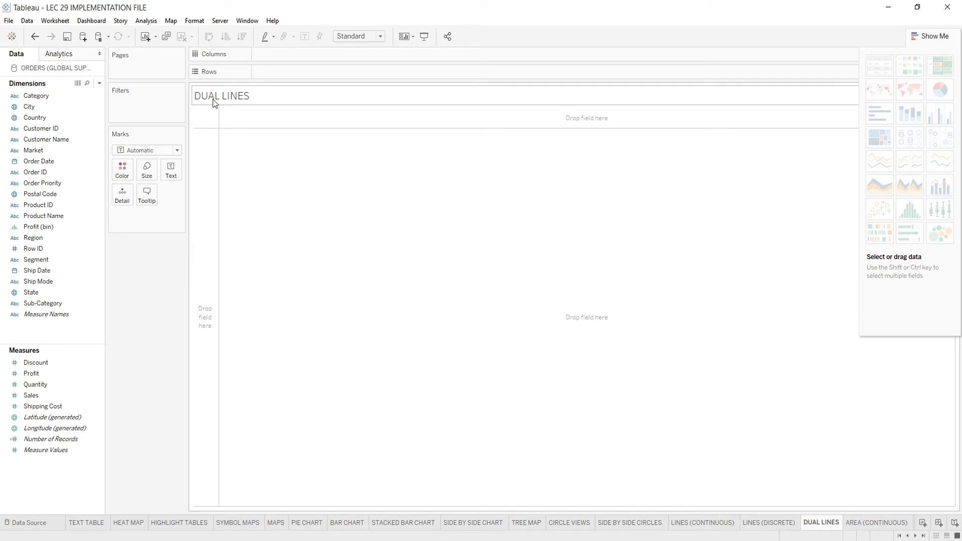
Build a dual lines chart of Profit and Sales over Order Date on the DUAL LINES sheet
left_click(44, 161)
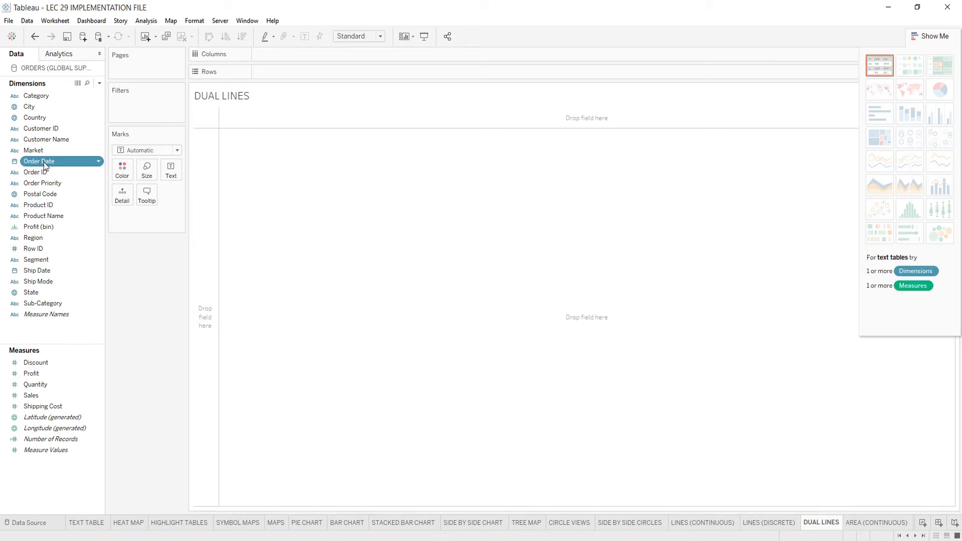
left_click(41, 374, "ctrl")
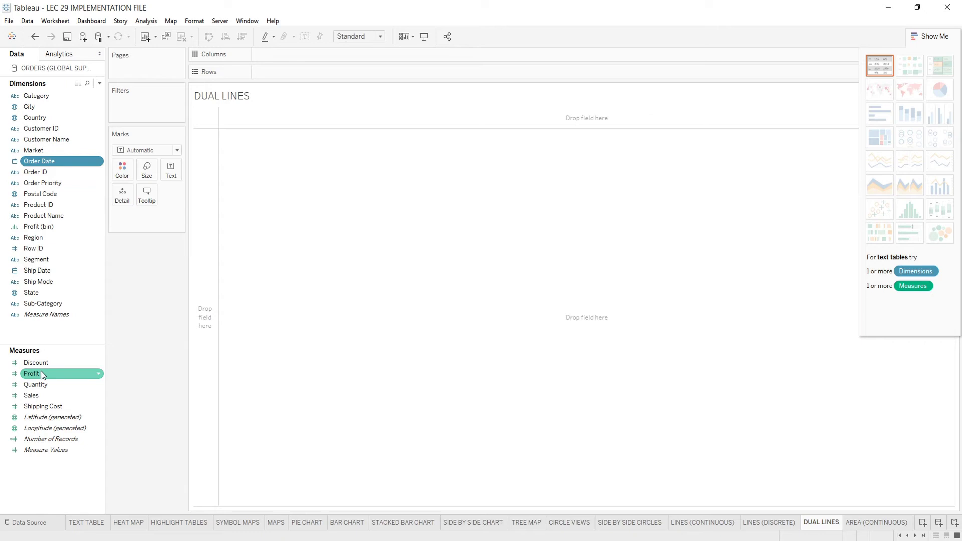
left_click(38, 397, "ctrl")
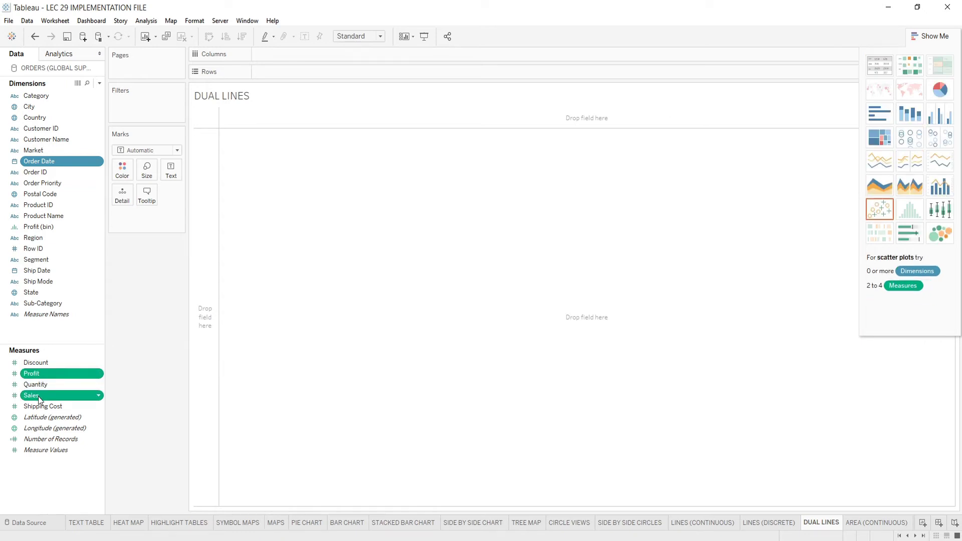
left_click(944, 161)
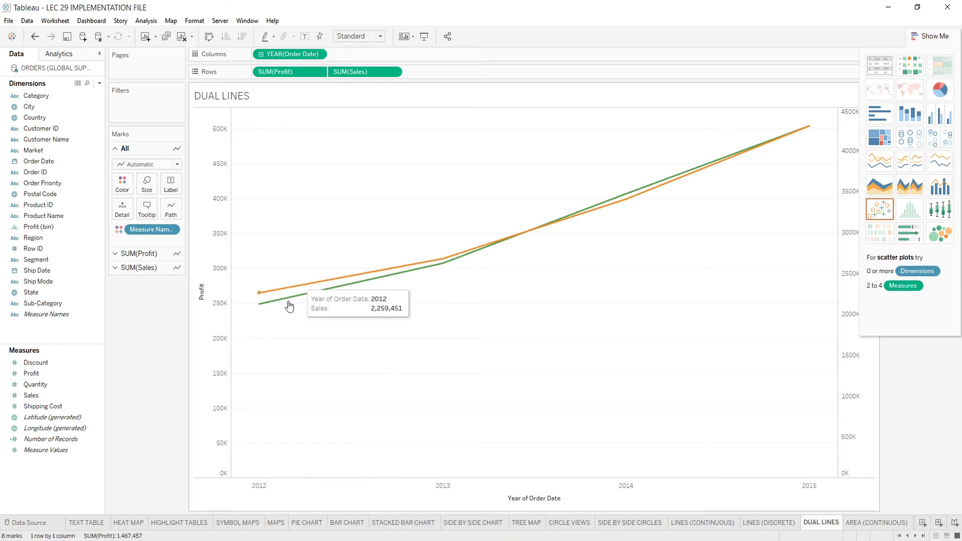
mouse_move(277, 295)
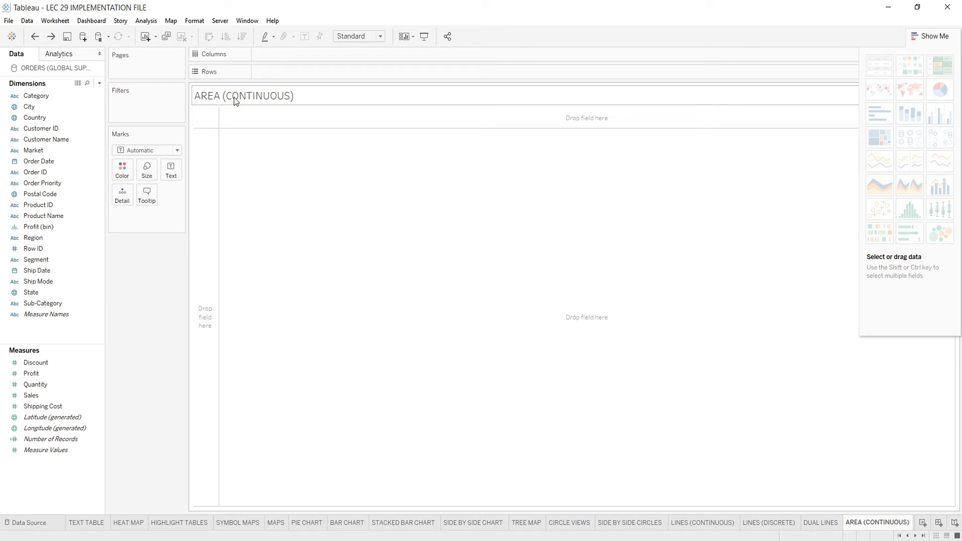
Create a continuous area chart of Sales by Order Date on the AREA (CONTINUOUS) sheet and colour it by Ship Mode
left_click(58, 162)
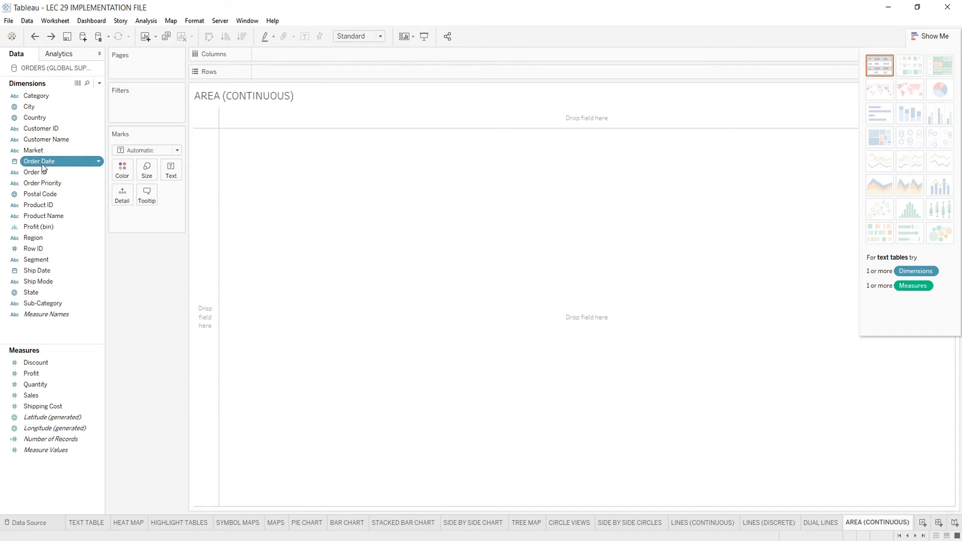
left_click(39, 396, "ctrl")
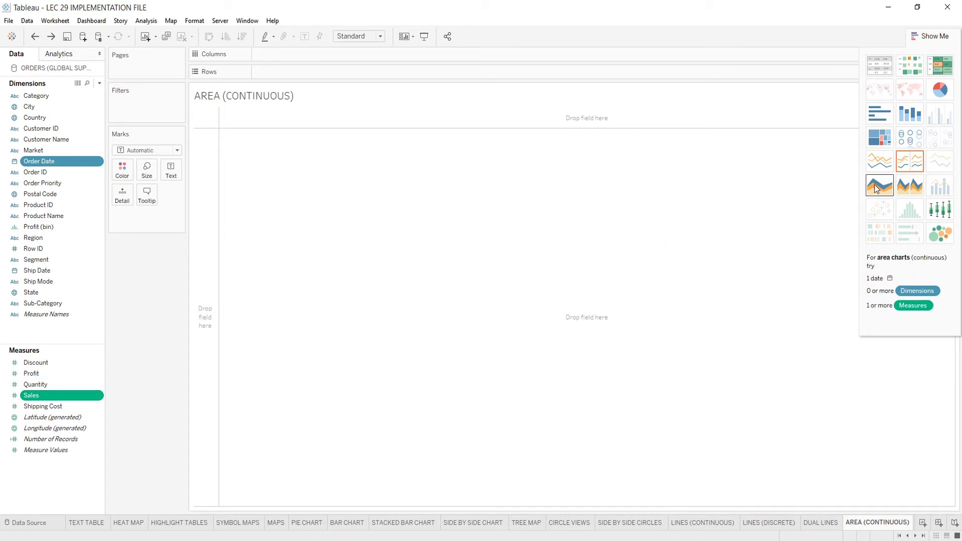
left_click(875, 186)
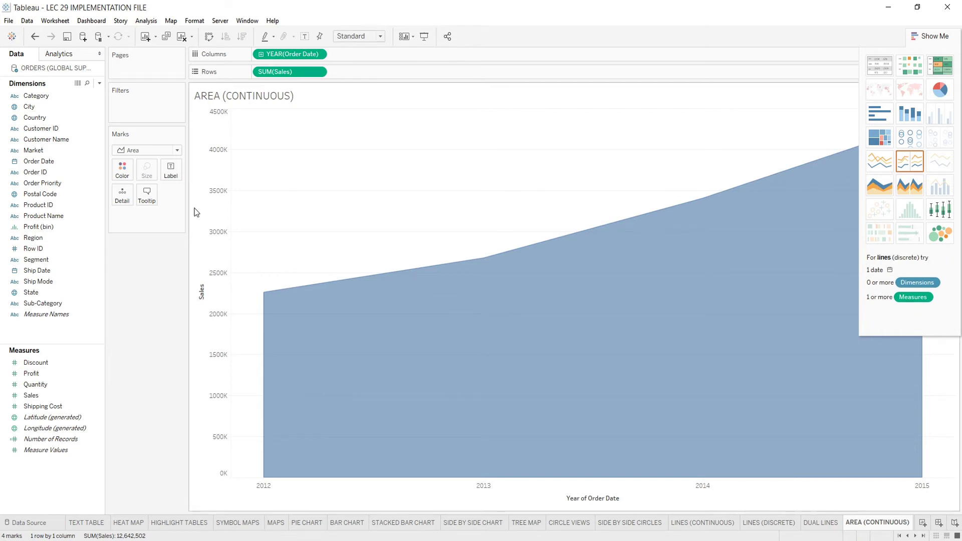
left_click_drag(52, 285, 122, 170)
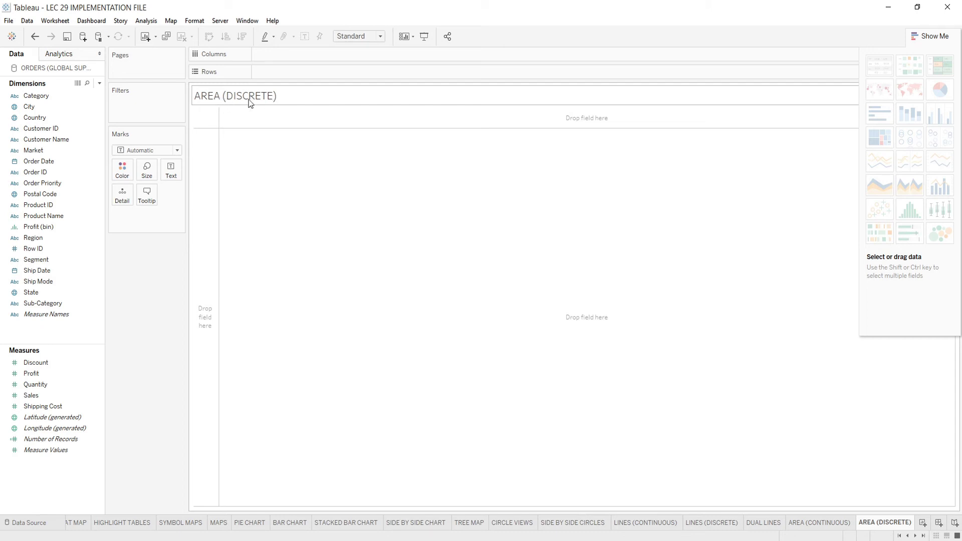
Create a discrete area chart of Sales by Order Date on the AREA (DISCRETE) sheet
left_click(57, 164)
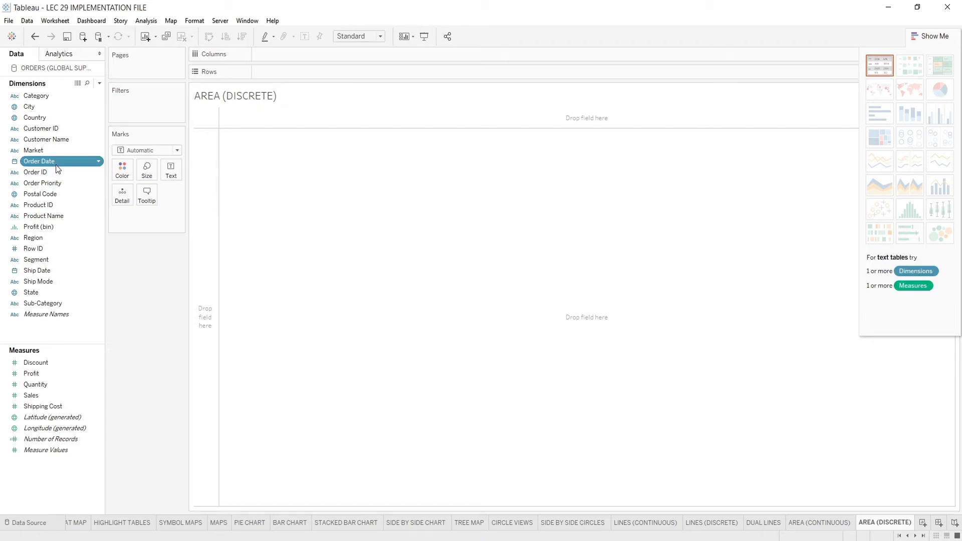
left_click(28, 396, "ctrl")
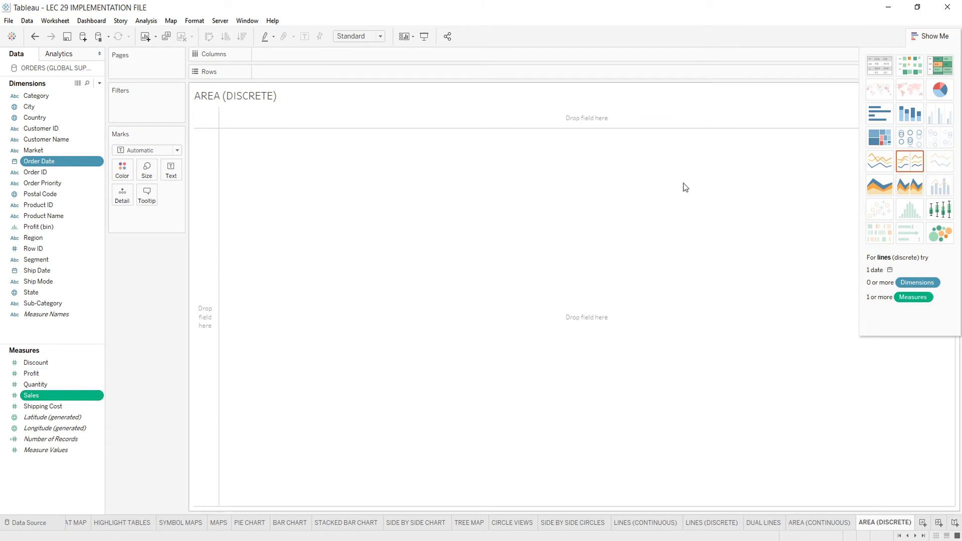
left_click(910, 186)
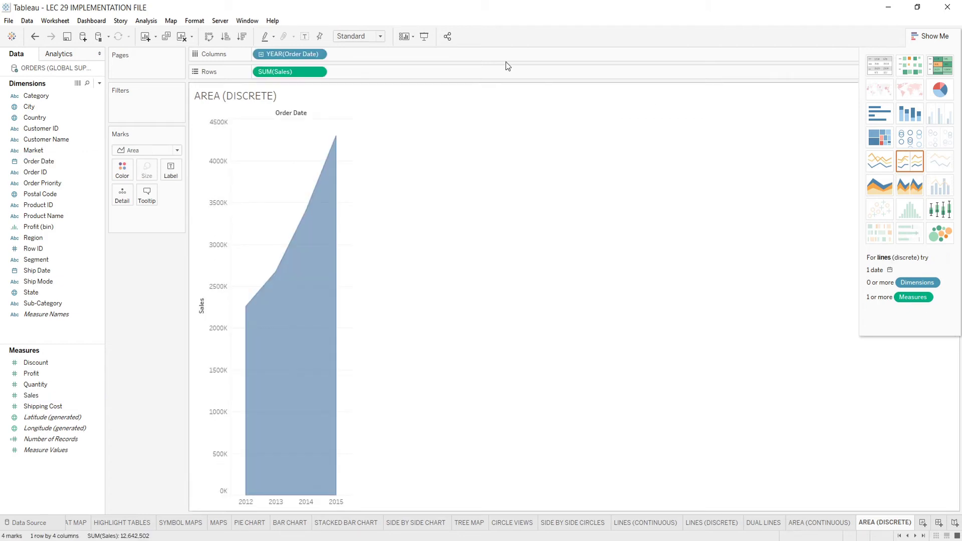
Expand the discrete area chart's Order Date years into quarters and colour the areas by Ship Mode
left_click(260, 54)
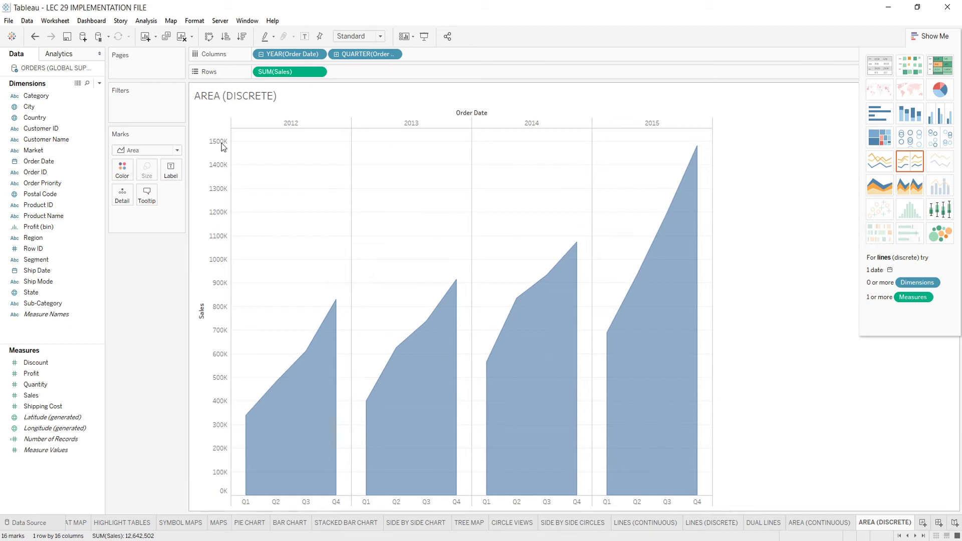
left_click(44, 284)
left_click_drag(44, 283, 124, 170)
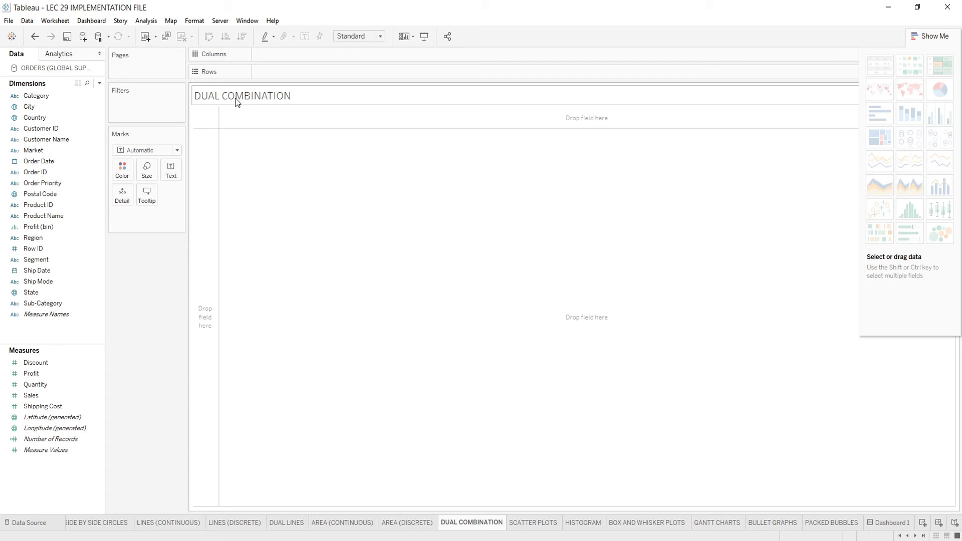
Build a dual combination chart of Profit and Sales over Order Date on the DUAL COMBINATION sheet and inspect its bar and line values
left_click(74, 162)
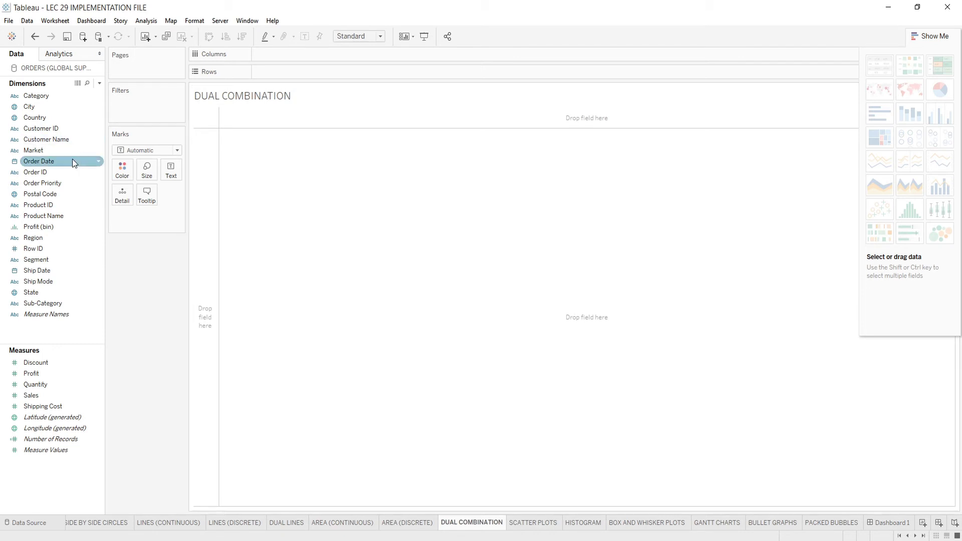
left_click(73, 161)
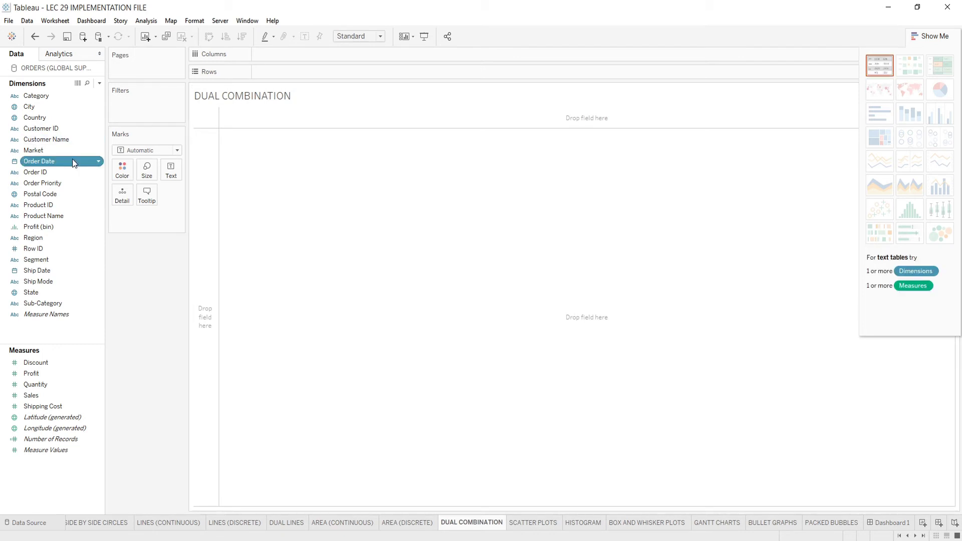
left_click(45, 395, "ctrl")
left_click(31, 373, "ctrl")
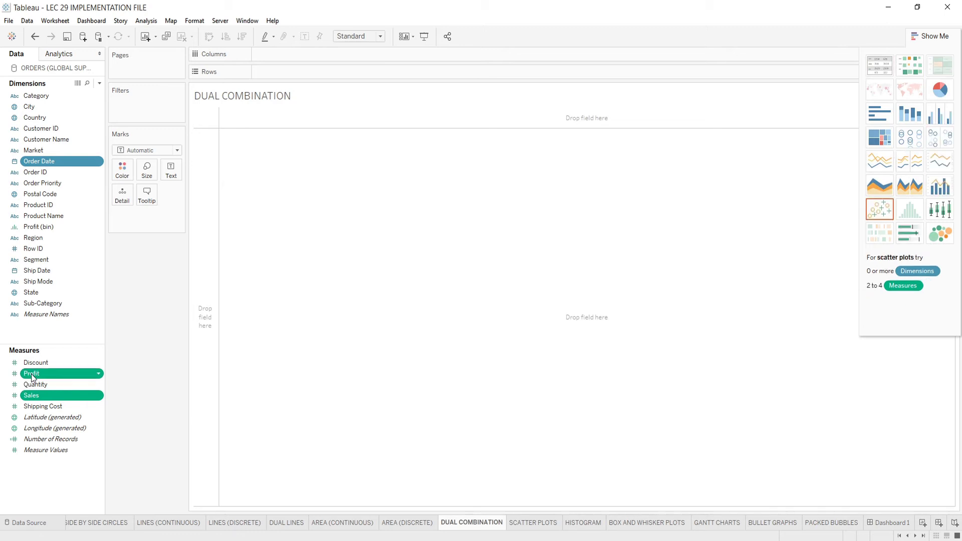
left_click(939, 188)
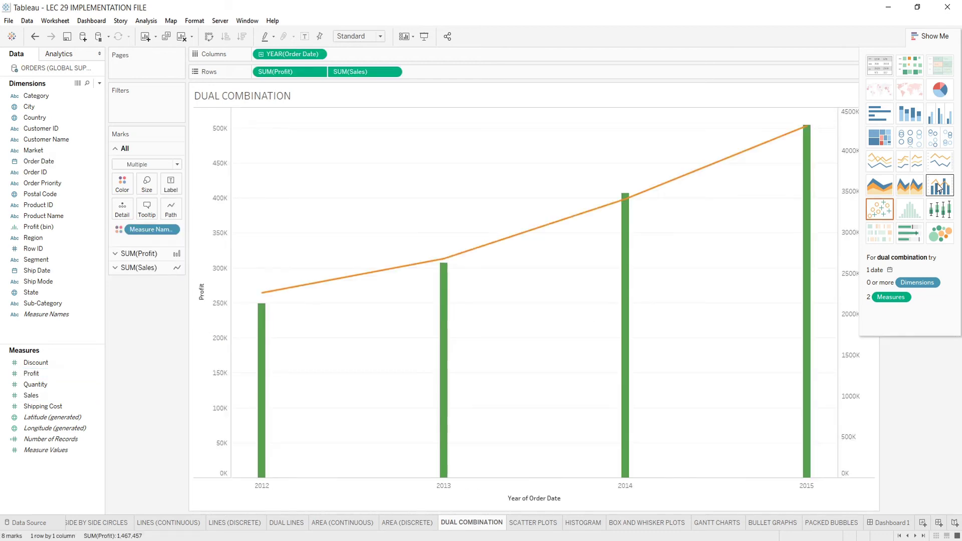
mouse_move(263, 409)
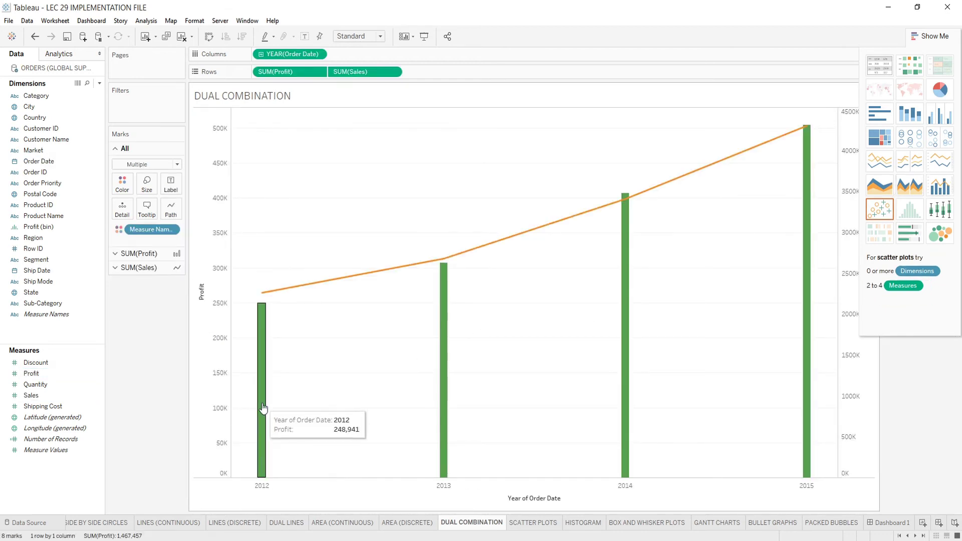
mouse_move(376, 278)
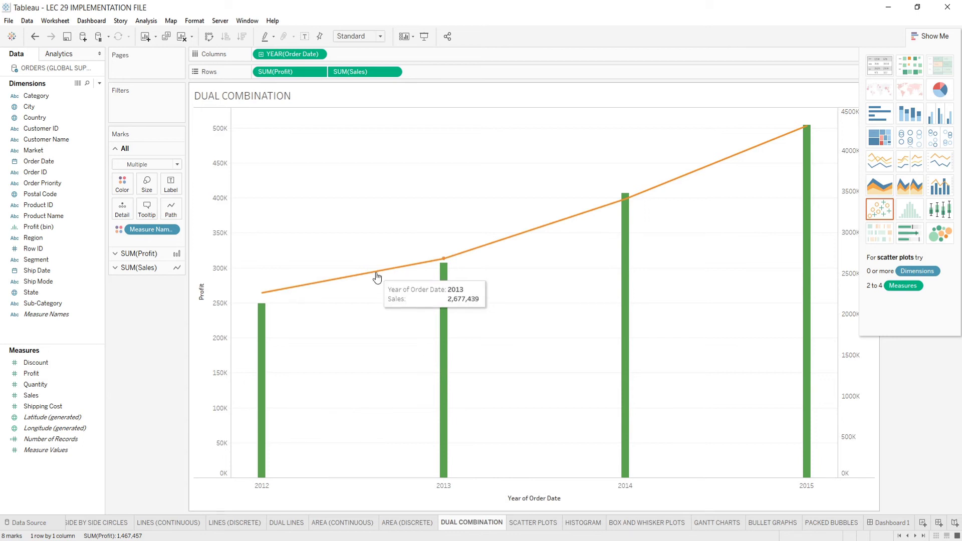
mouse_move(296, 290)
mouse_move(263, 342)
mouse_move(443, 338)
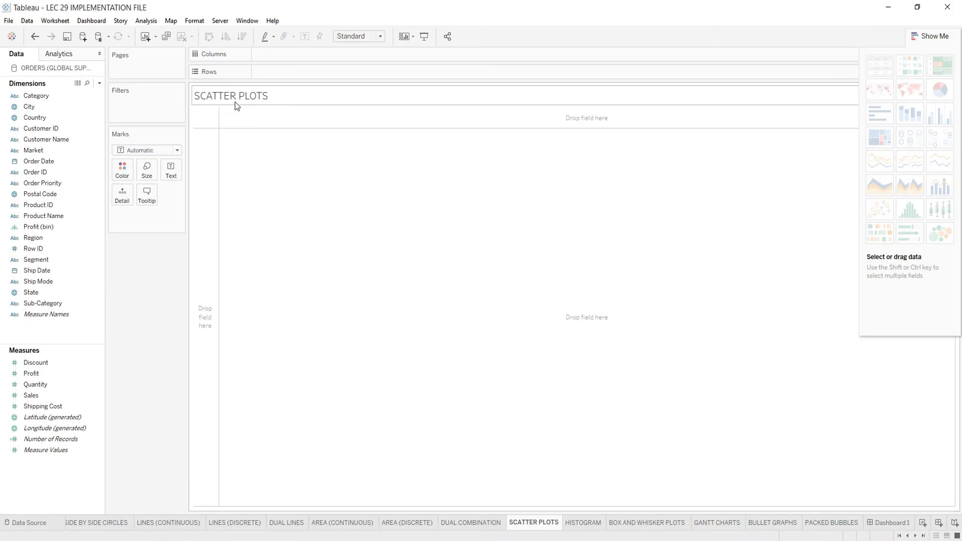
Build a scatter plot of Profit against Sales on the SCATTER PLOTS sheet and add Product ID as detail
left_click(44, 374)
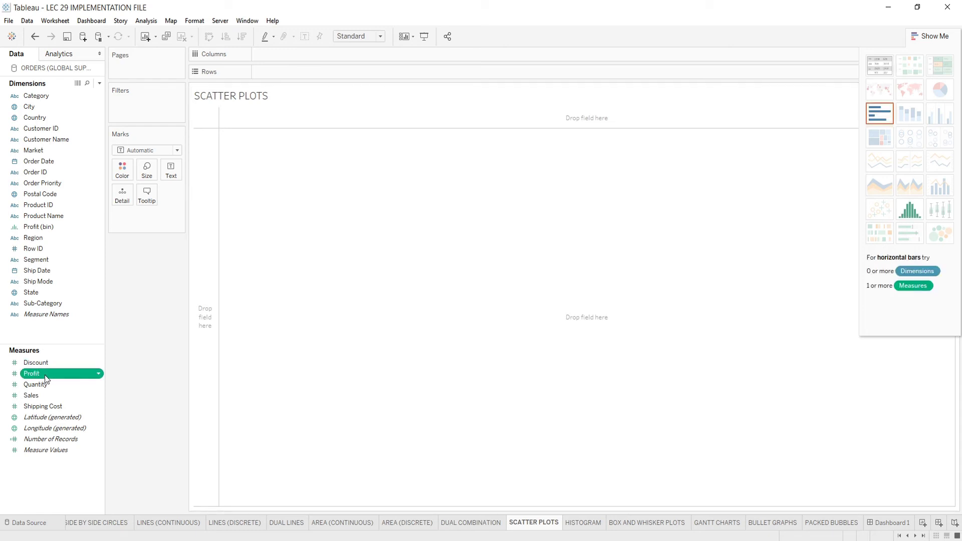
left_click(44, 397, "ctrl")
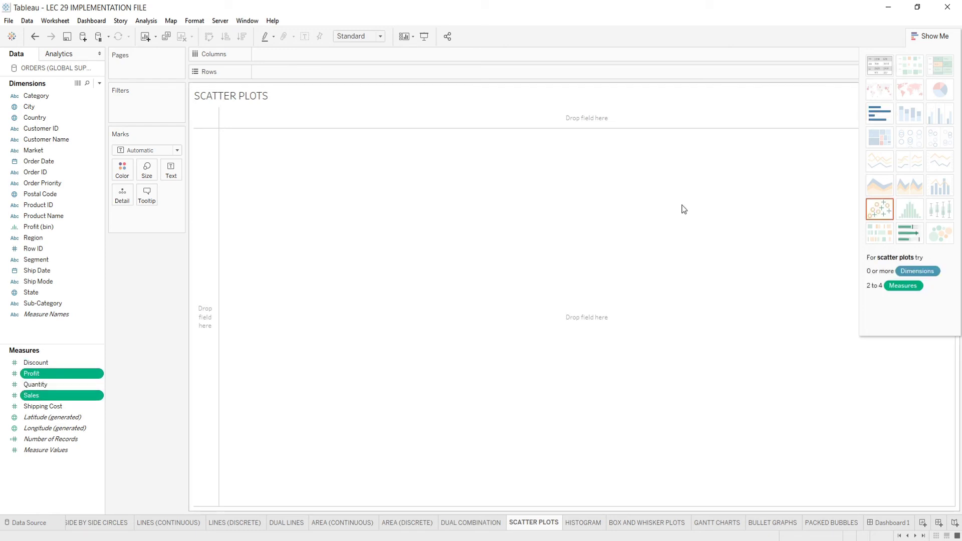
left_click(885, 211)
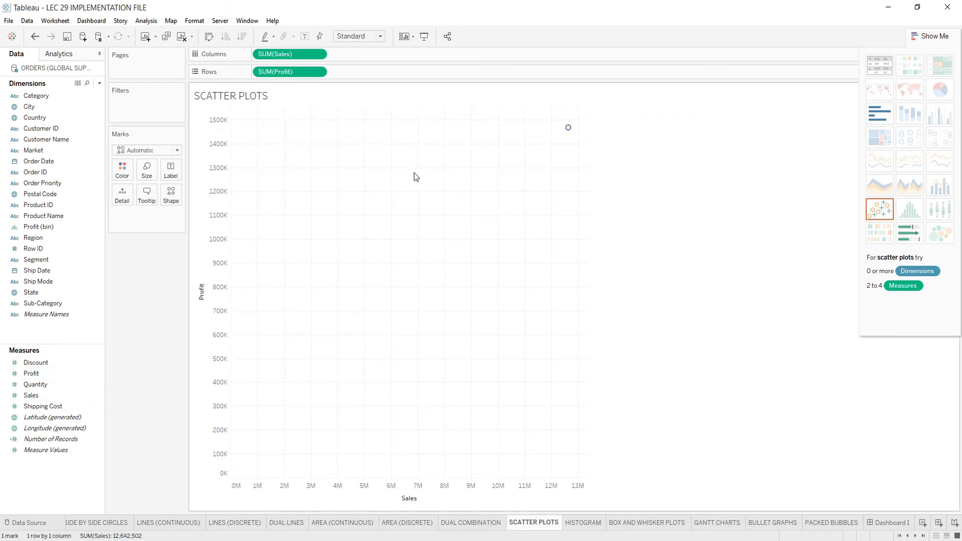
mouse_move(569, 131)
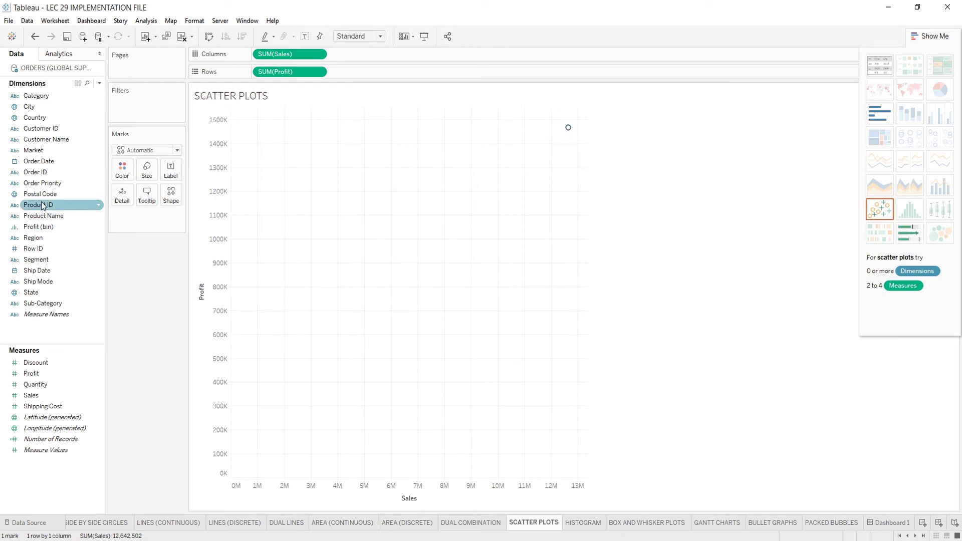
left_click_drag(40, 206, 121, 204)
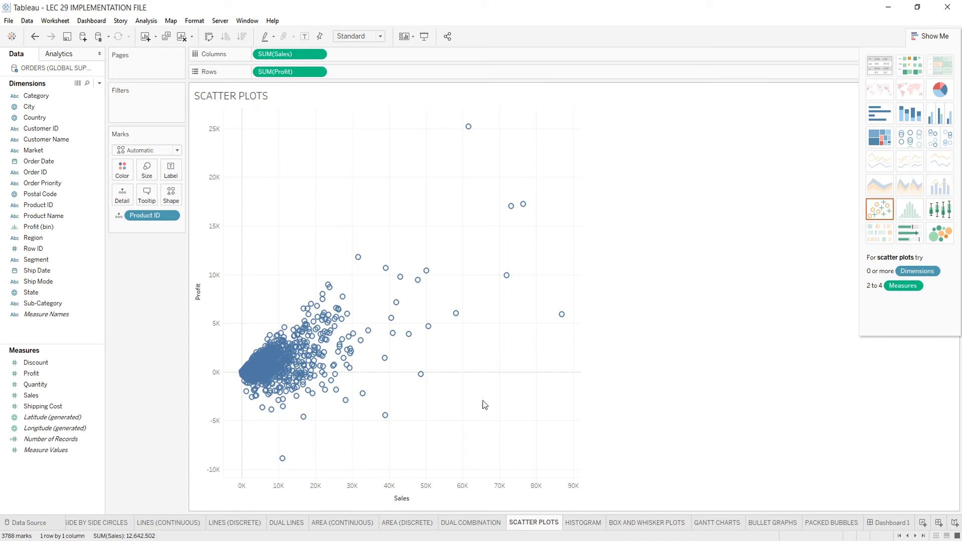
mouse_move(258, 395)
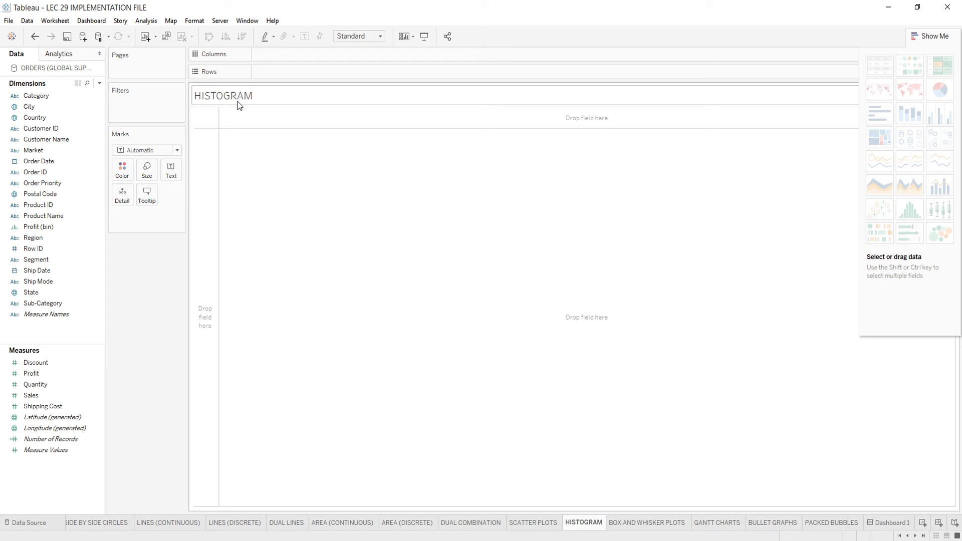
Create a histogram of Profit on the HISTOGRAM sheet
left_click(36, 374)
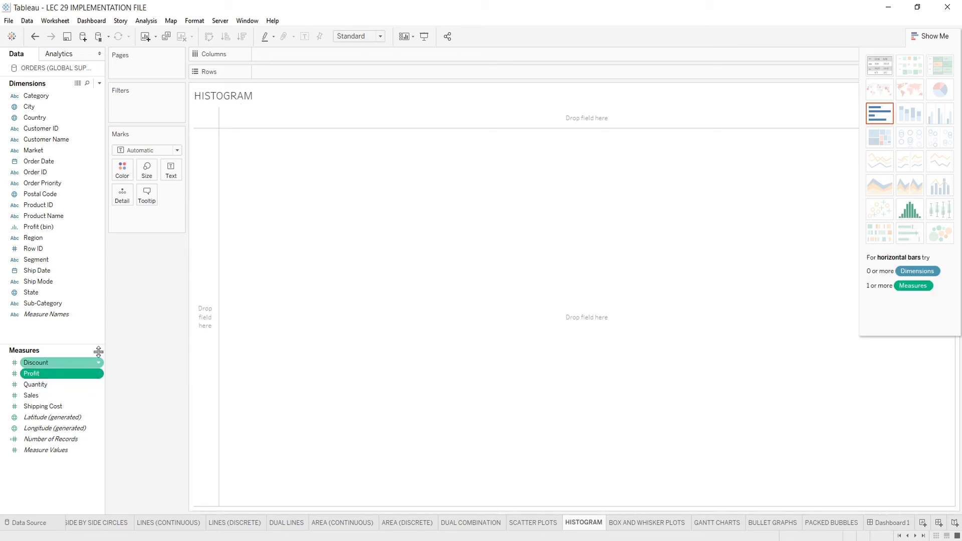
left_click(906, 214)
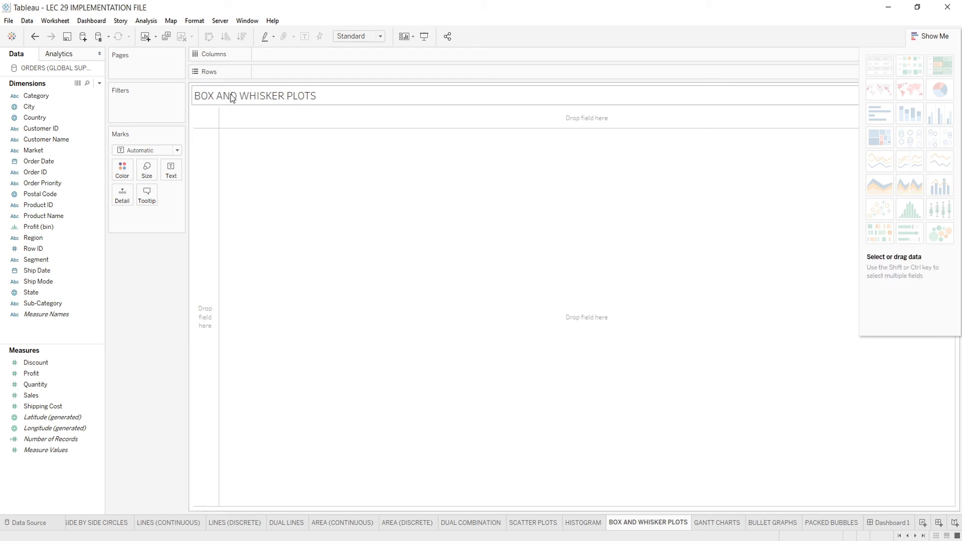
Build a box-and-whisker plot of Discount by Category on the BOX AND WHISKER PLOTS sheet and split it into columns by Ship Mode
left_click(49, 365)
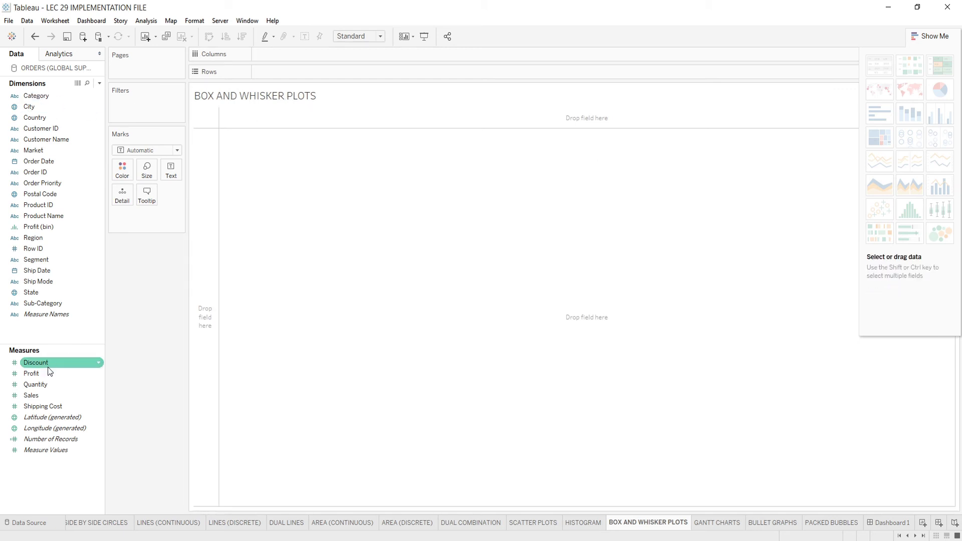
left_click(36, 98, "ctrl")
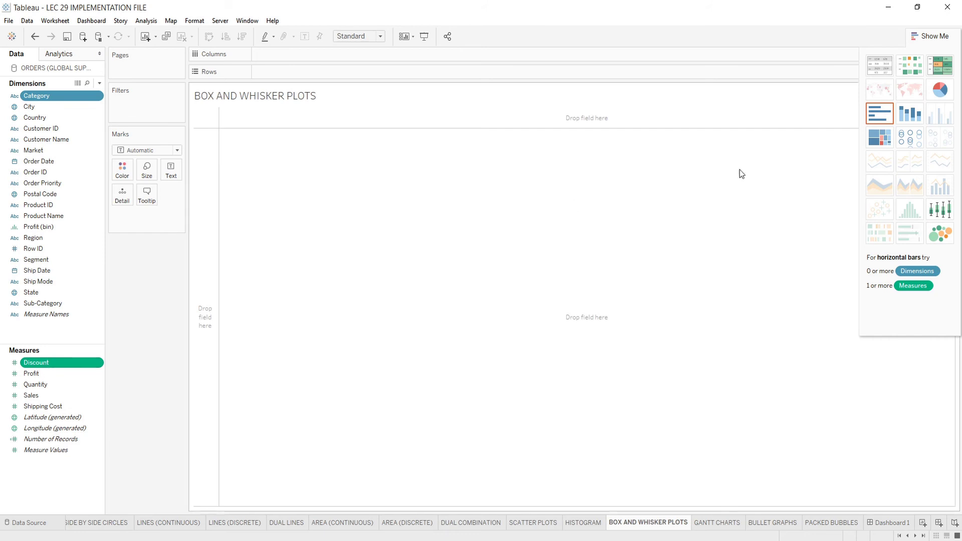
left_click(937, 211)
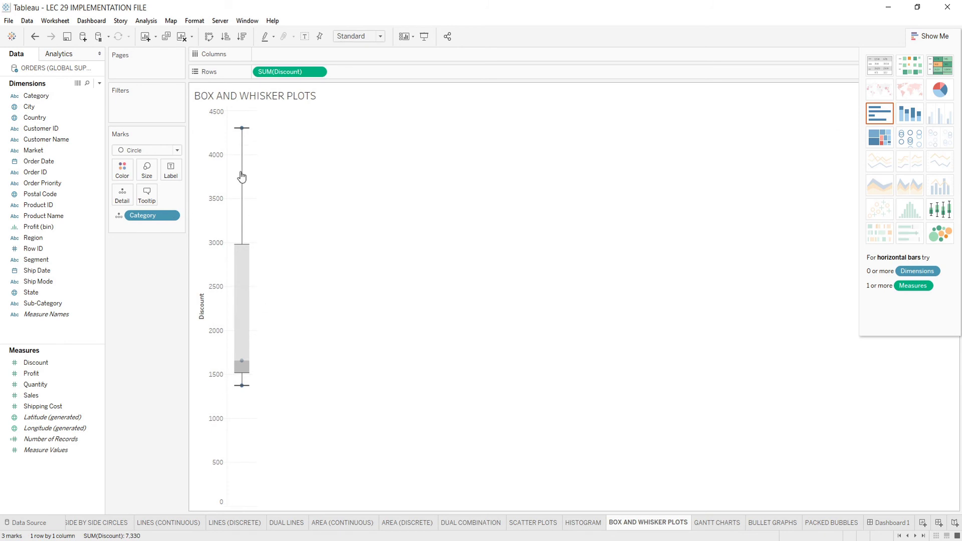
mouse_move(243, 391)
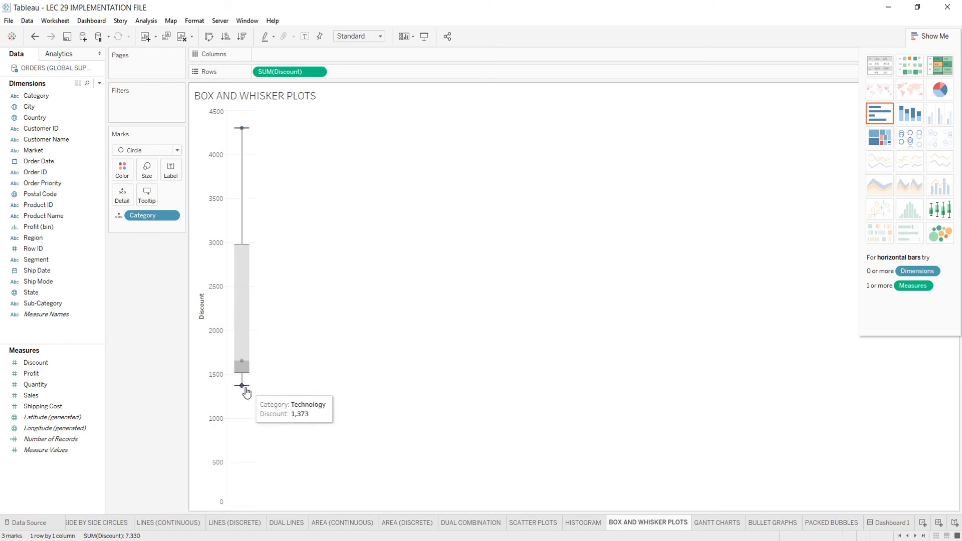
mouse_move(248, 129)
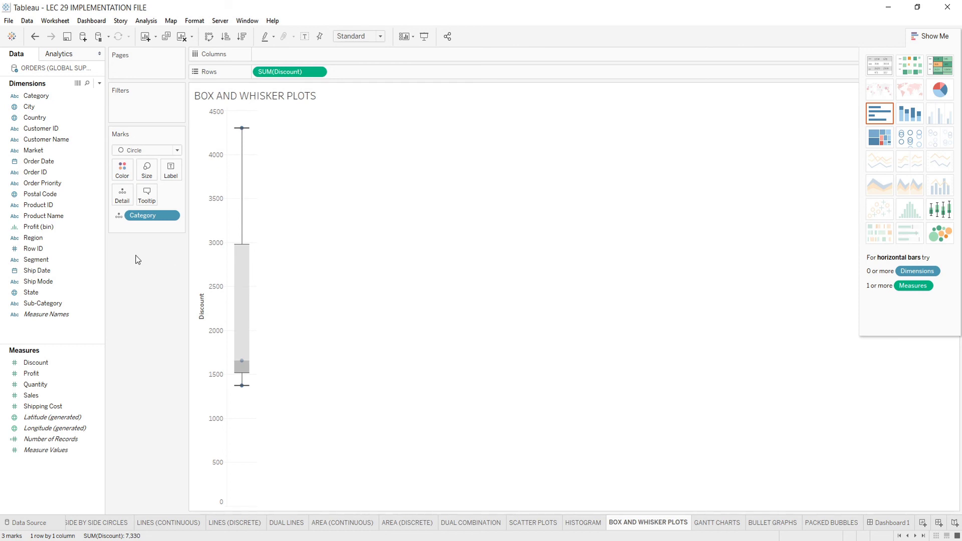
left_click(65, 282)
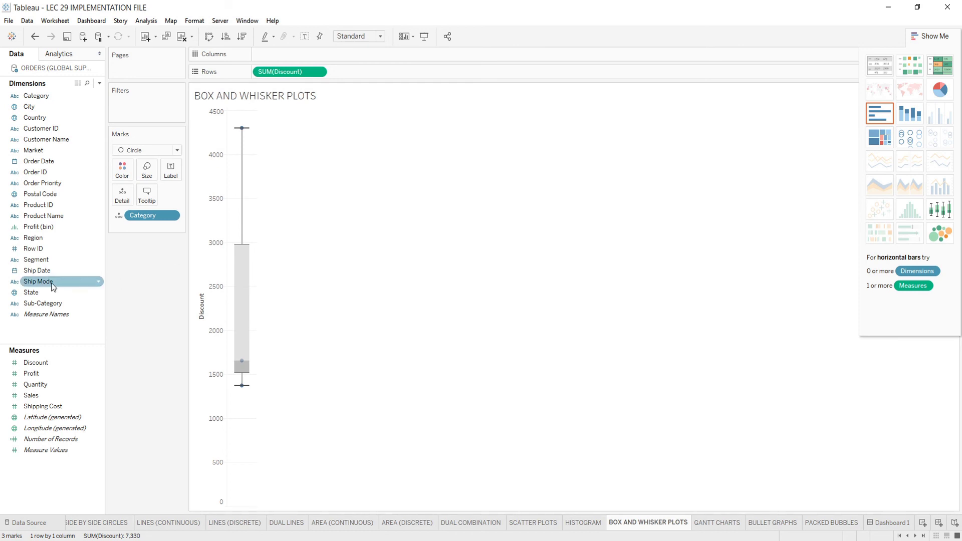
left_click_drag(53, 286, 280, 58)
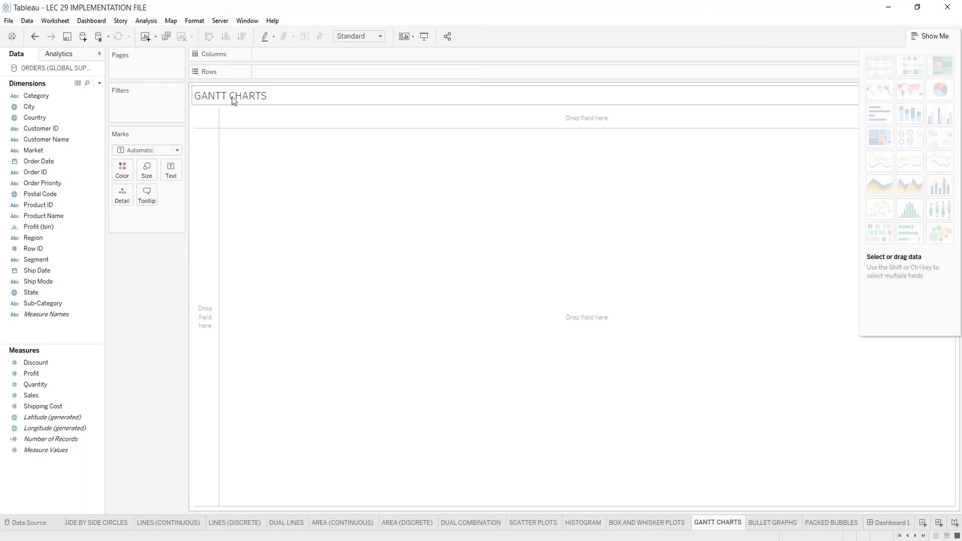
Create a Gantt chart of Ship Mode over Order Date on the GANTT CHARTS sheet, using Profit for size and Shipping Cost for colour
left_click(63, 161)
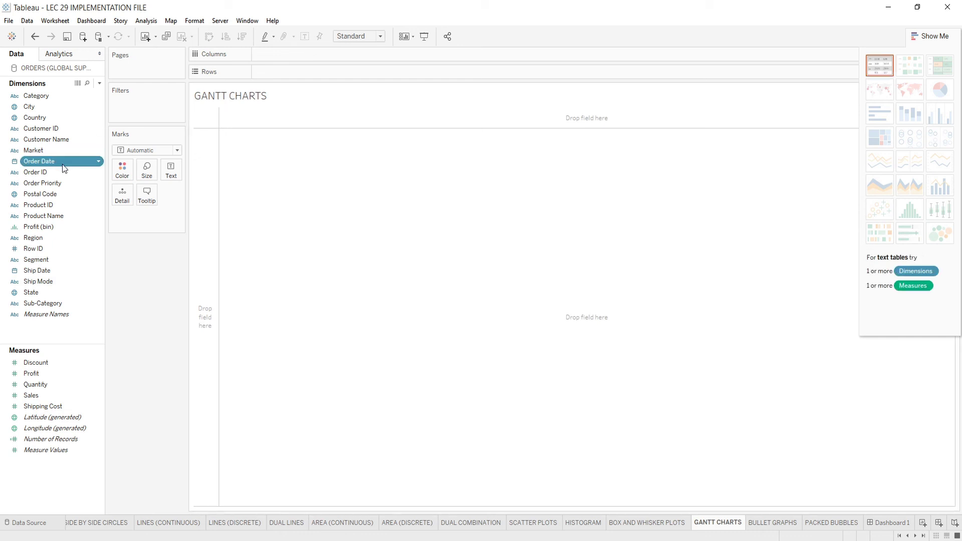
left_click(57, 282, "ctrl")
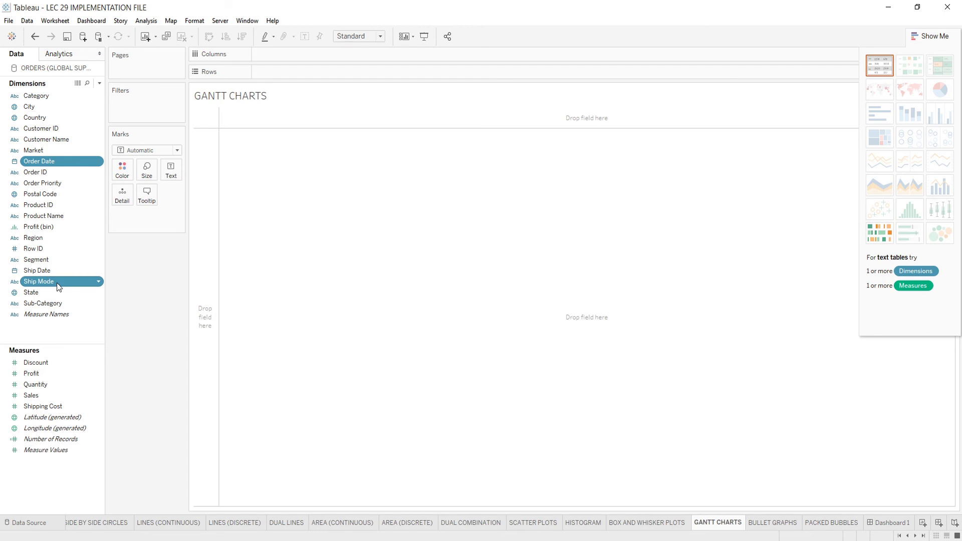
left_click(41, 398, "ctrl")
left_click(42, 408, "ctrl")
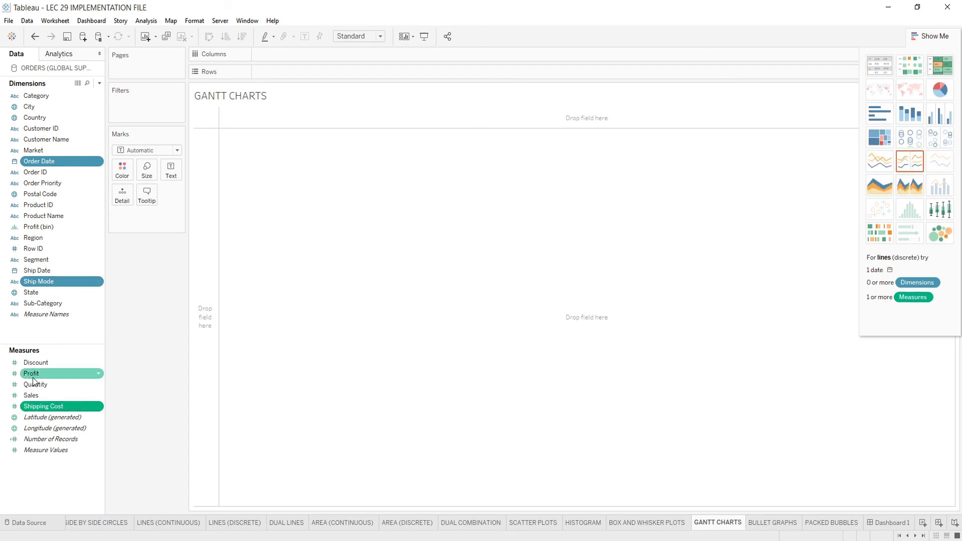
left_click(32, 377, "ctrl")
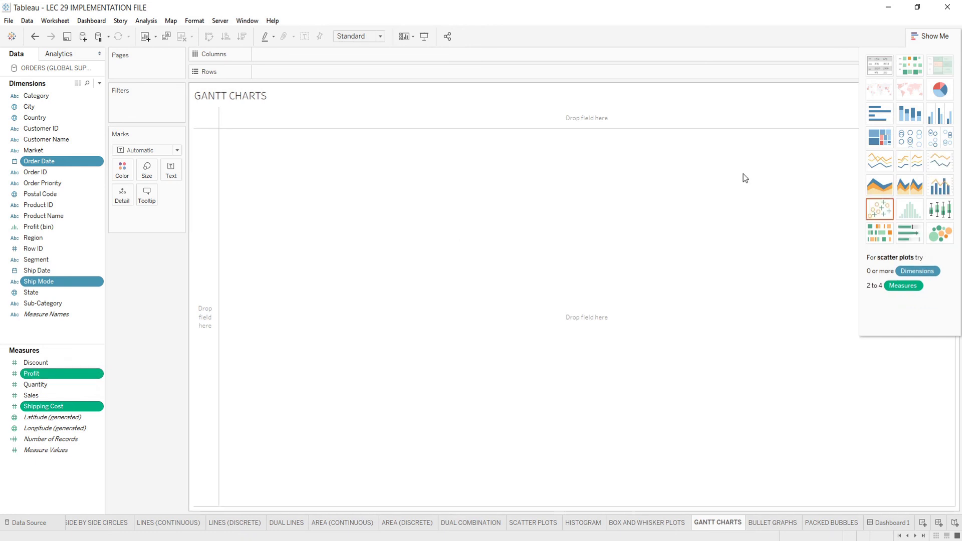
left_click(882, 239)
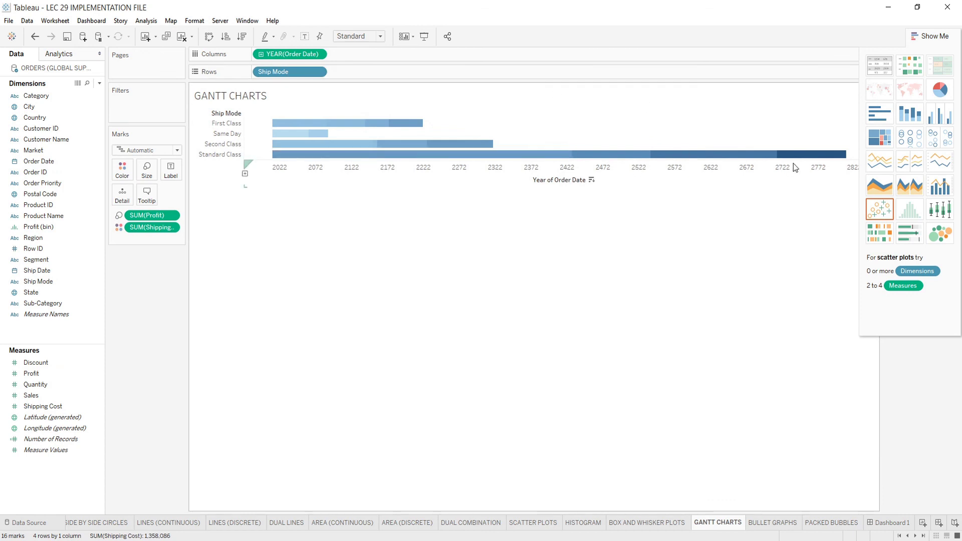
mouse_move(819, 163)
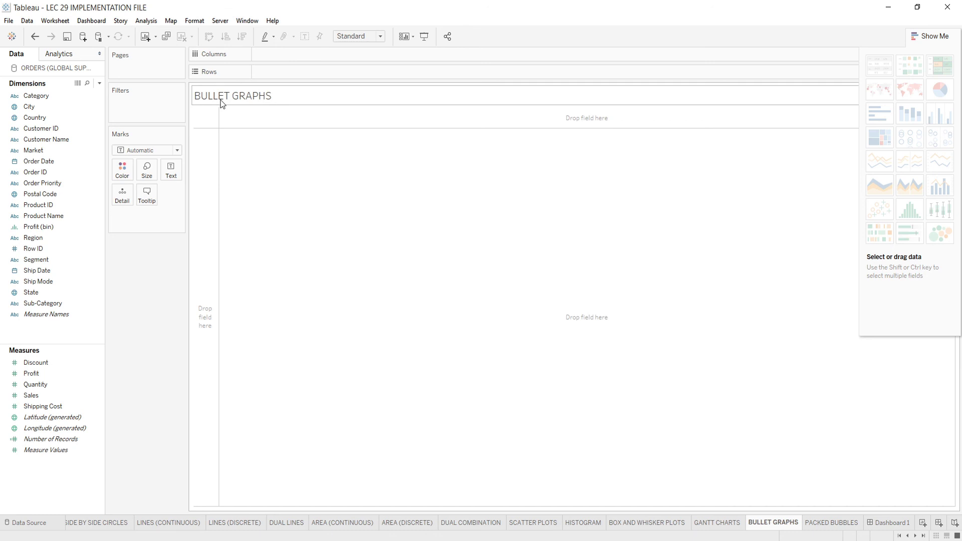
Create a bullet graph by Category on the BULLET GRAPHS sheet, with Profit as bars and Sales as the reference measure
left_click(40, 98)
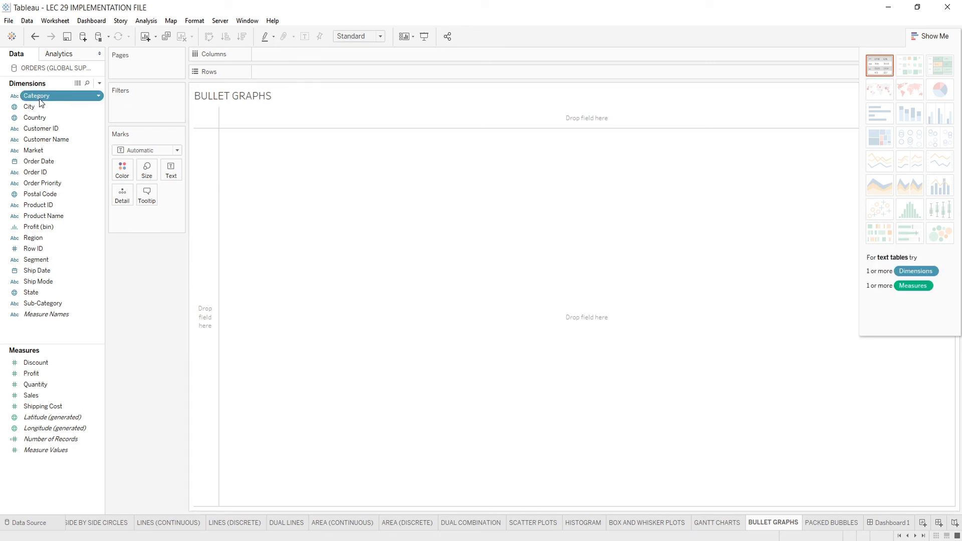
left_click(49, 363, "ctrl")
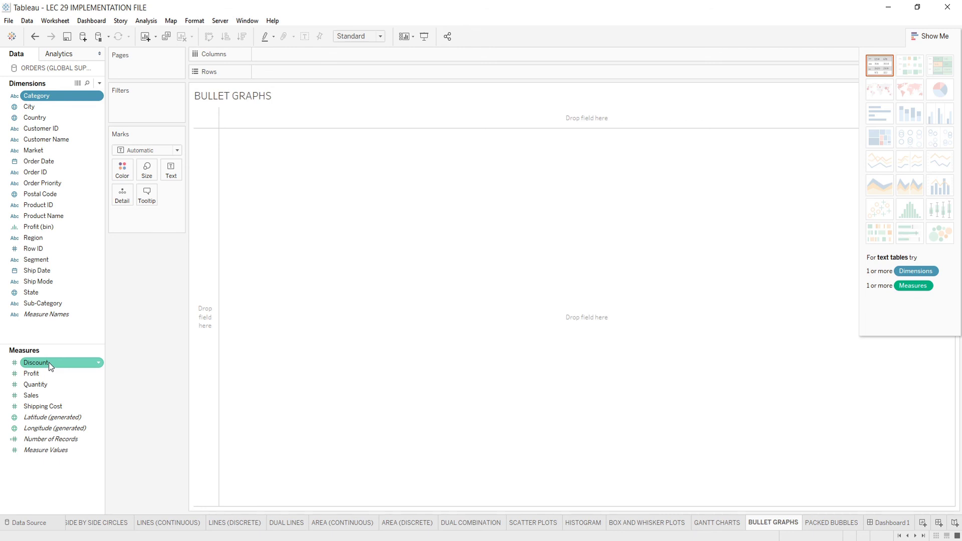
left_click(50, 363, "ctrl")
left_click(44, 395, "ctrl")
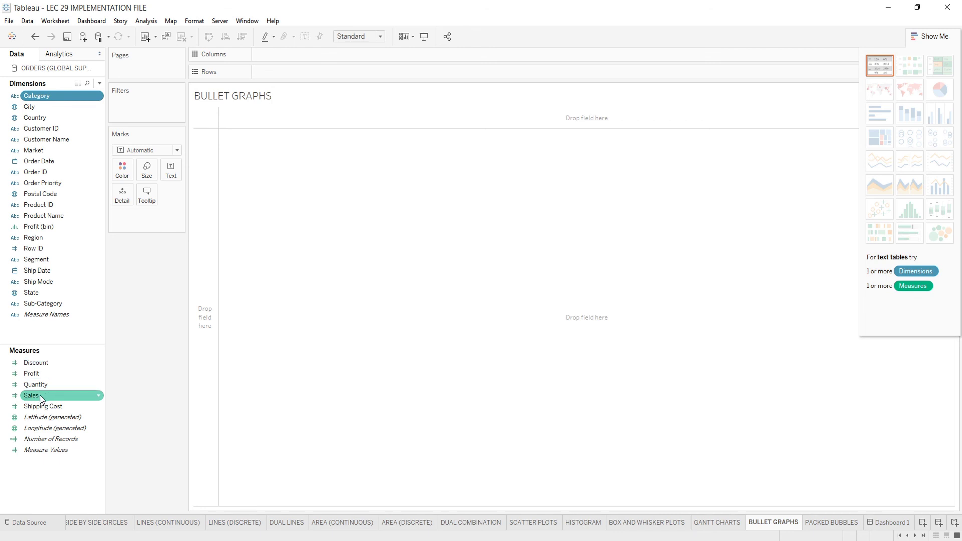
left_click(31, 374, "ctrl")
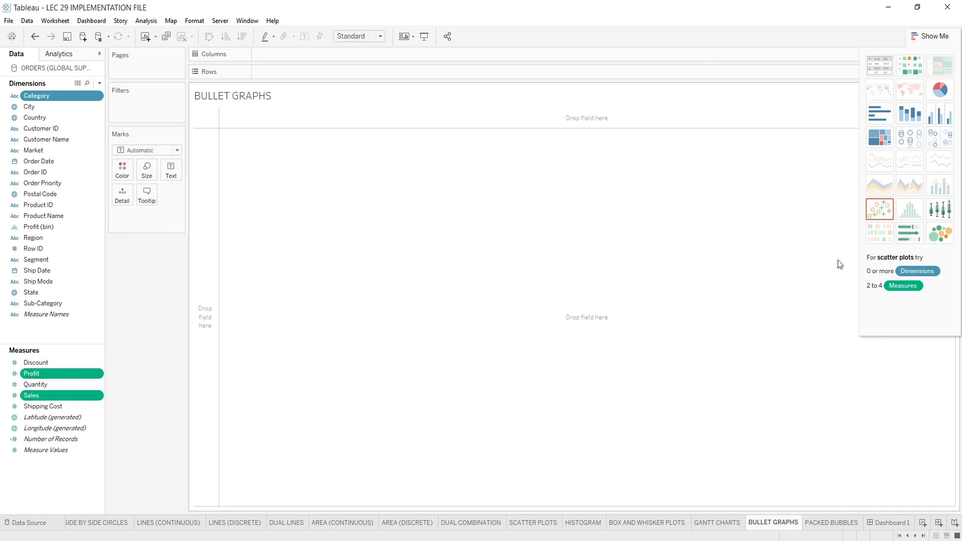
left_click(910, 227)
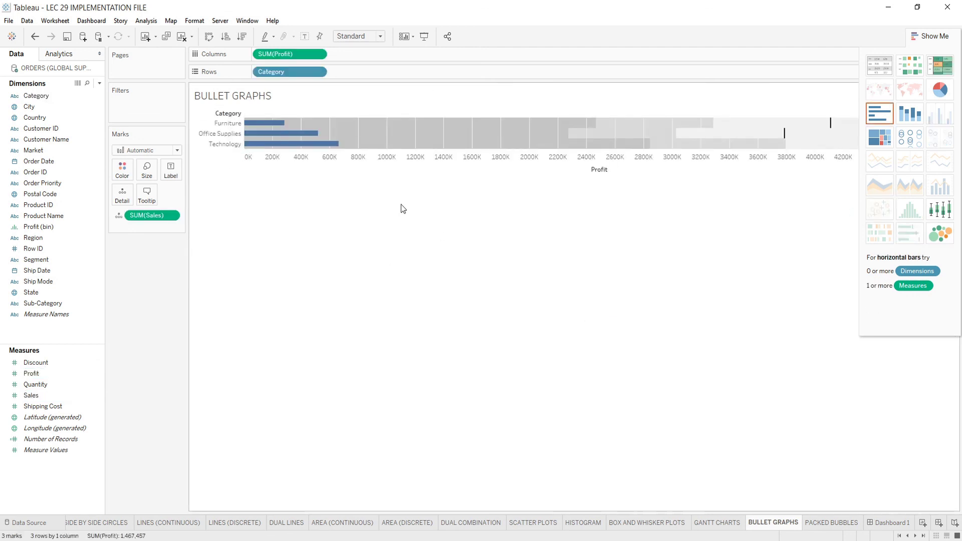
Swap the bullet graph's rows and columns, and swap its reference line fields so Sales forms the bars
left_click(210, 37)
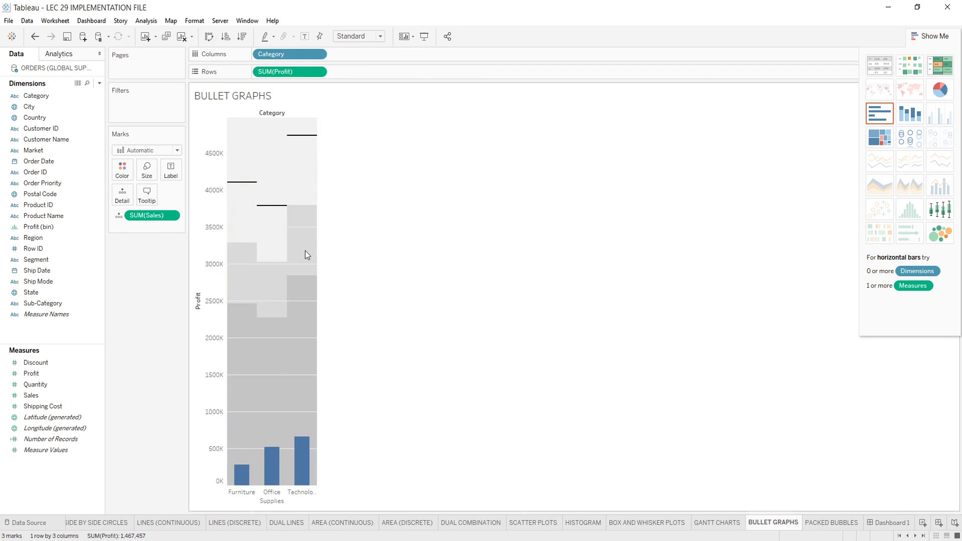
right_click(213, 402)
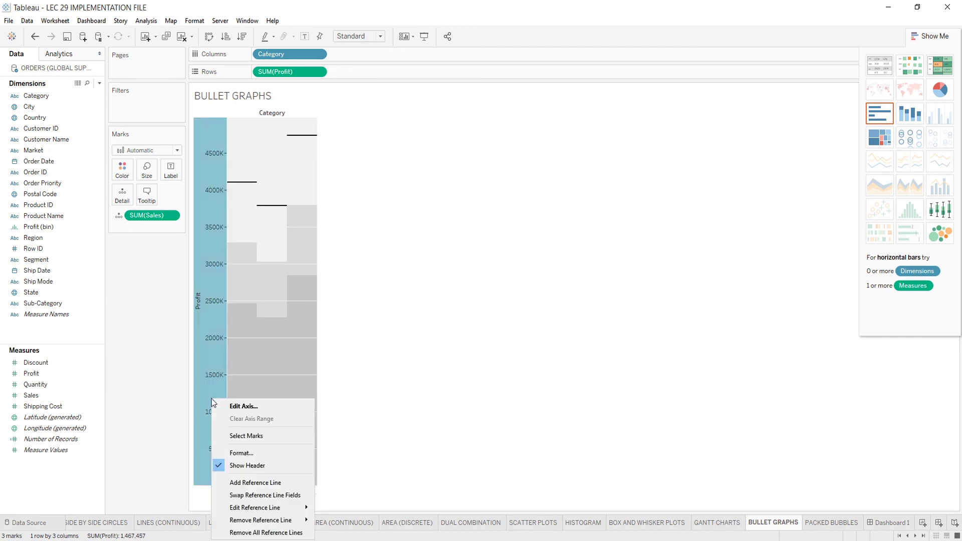
left_click(242, 495)
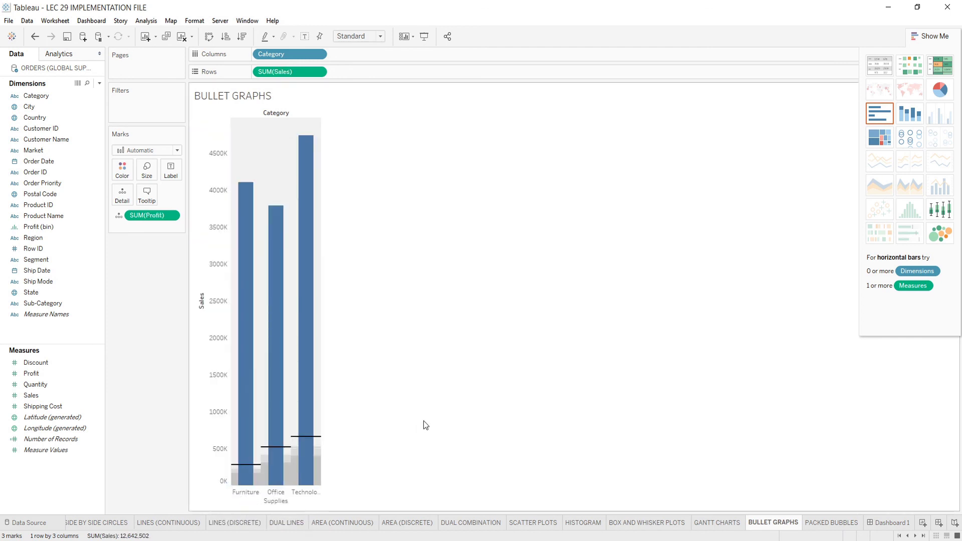
mouse_move(308, 250)
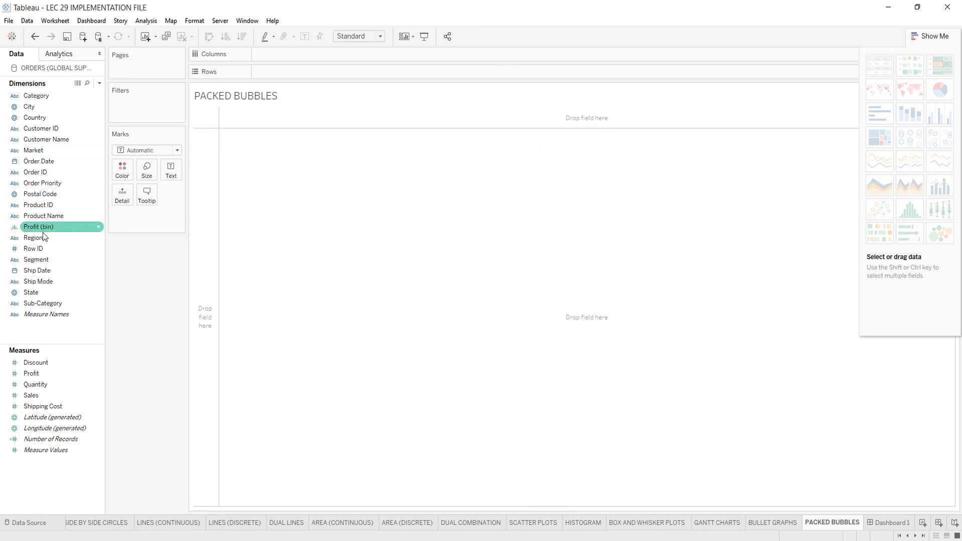
Create a packed bubble chart of Sub-Category on the PACKED BUBBLES sheet, sized by Profit and coloured by Sales
left_click(44, 305)
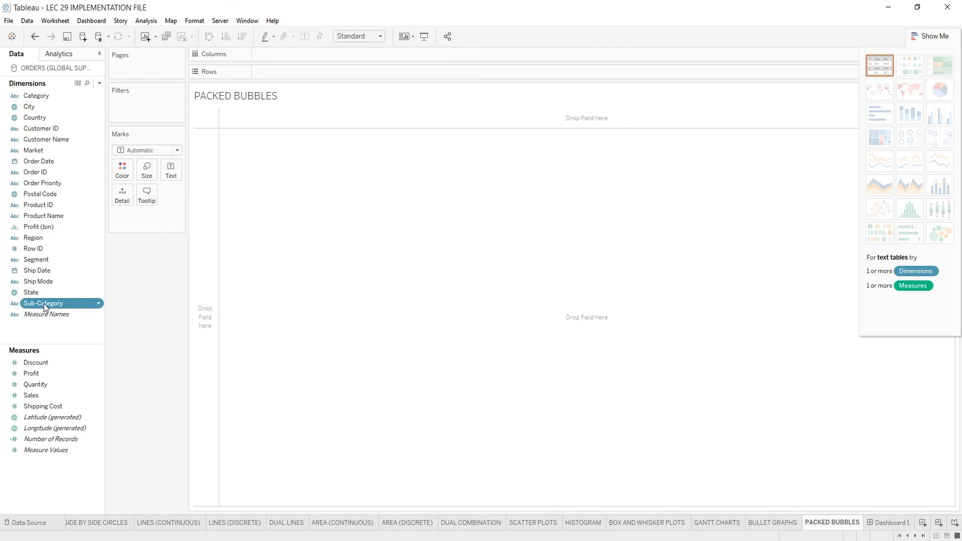
left_click(38, 396, "ctrl")
left_click(32, 374, "ctrl")
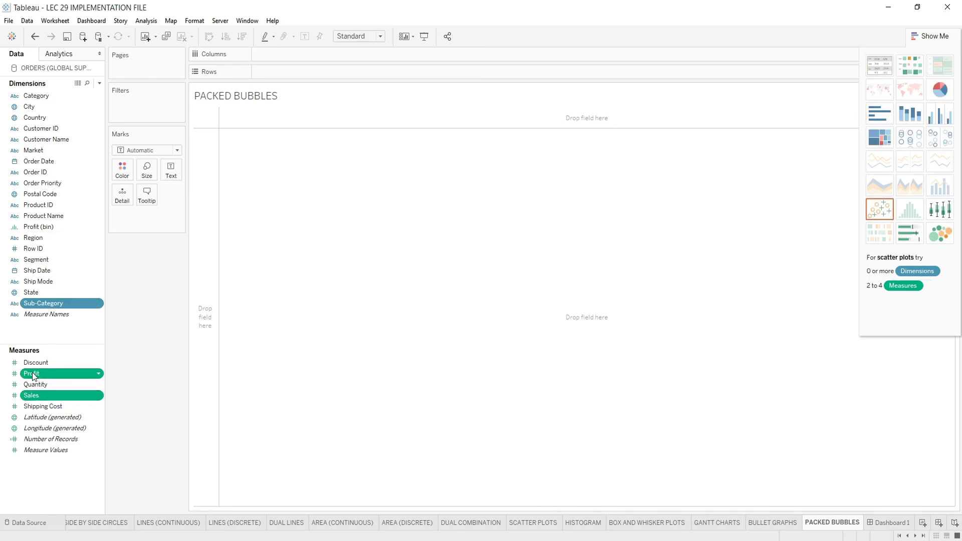
left_click(943, 243)
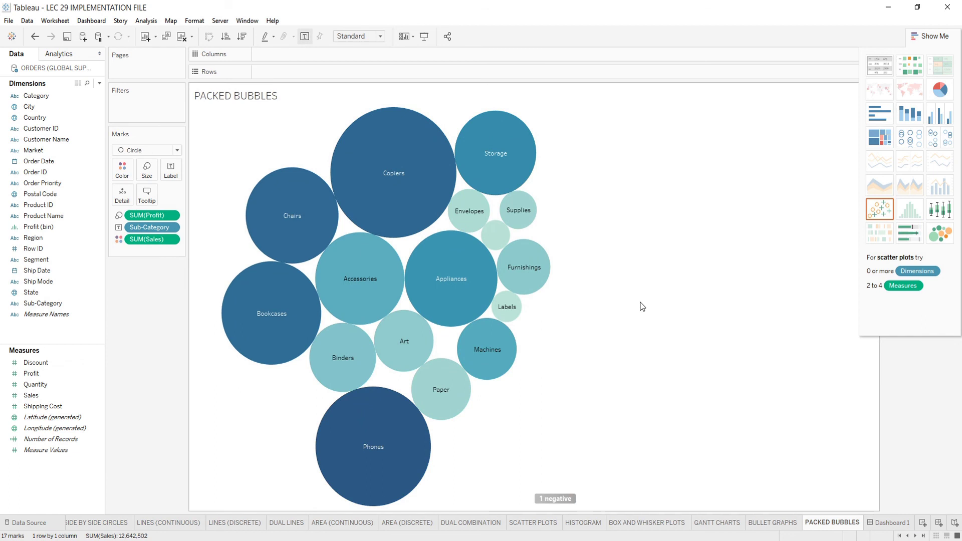